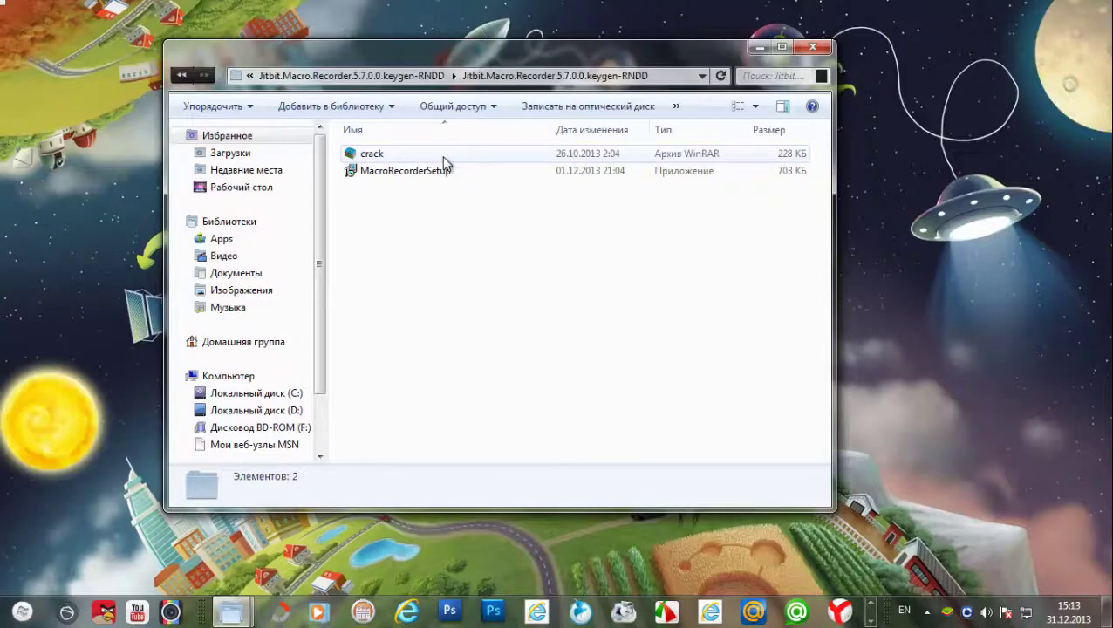
Run the MacroRecorderSetup installer as administrator.
right_click(443, 161)
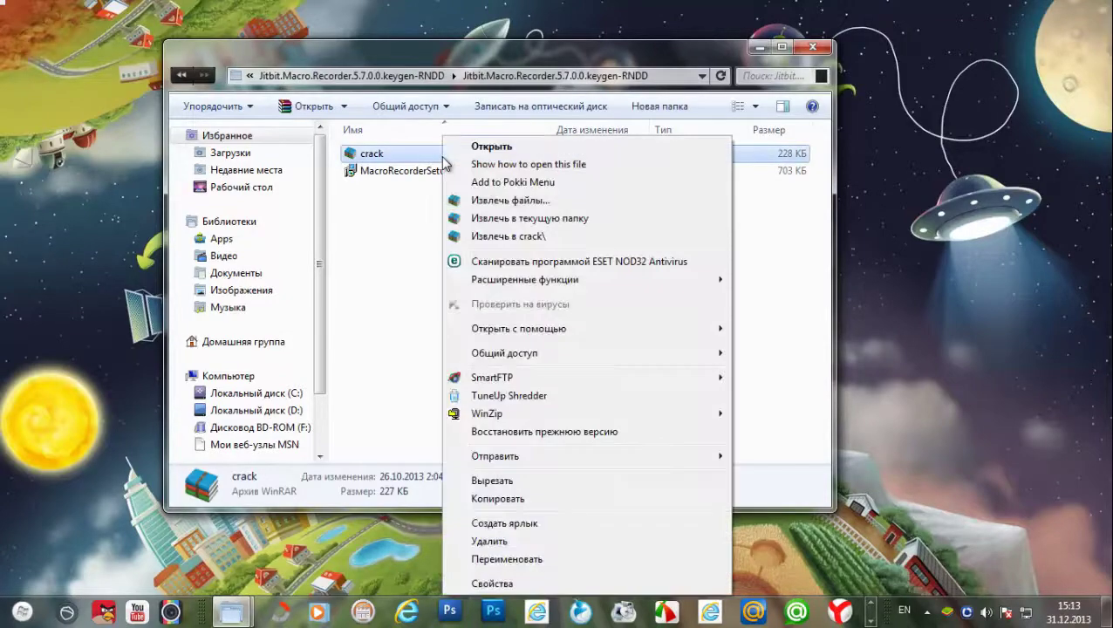
click(371, 270)
click(428, 174)
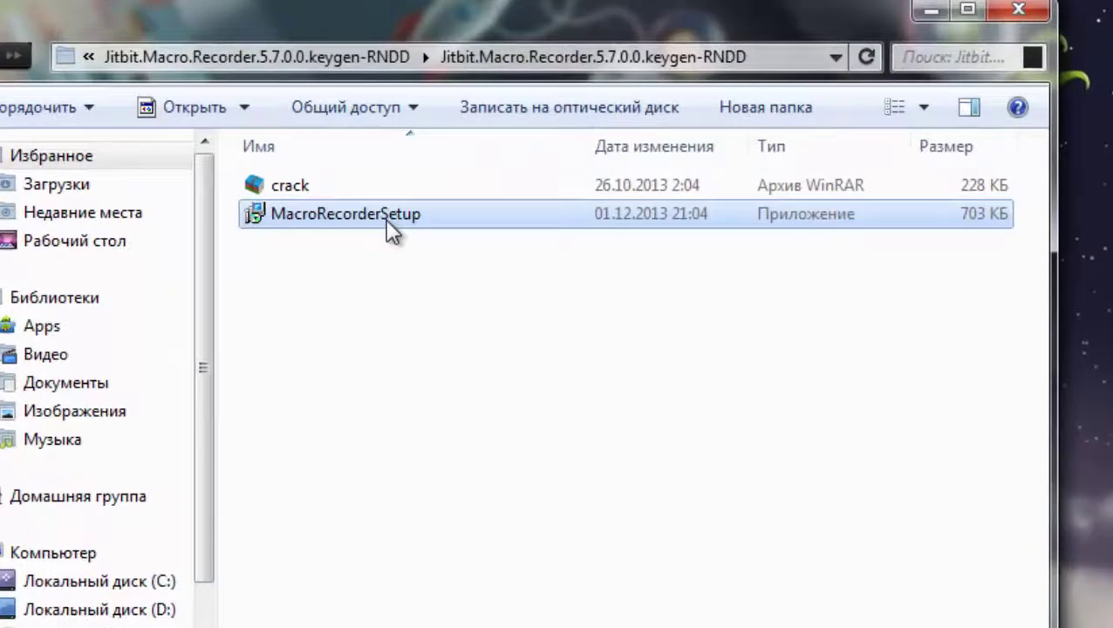
right_click(400, 204)
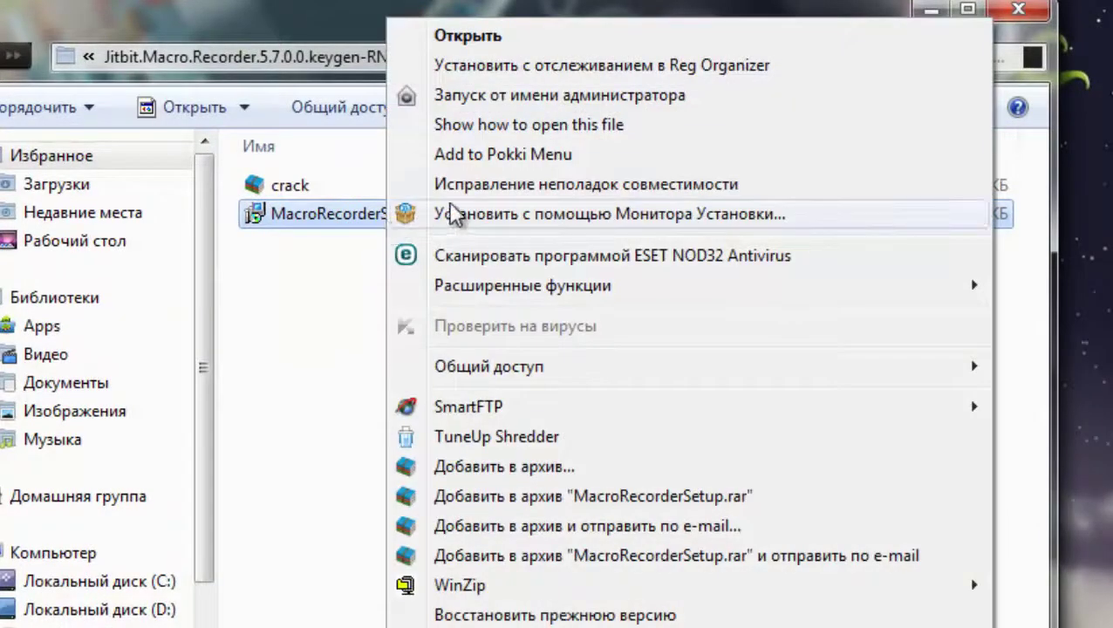
click(527, 95)
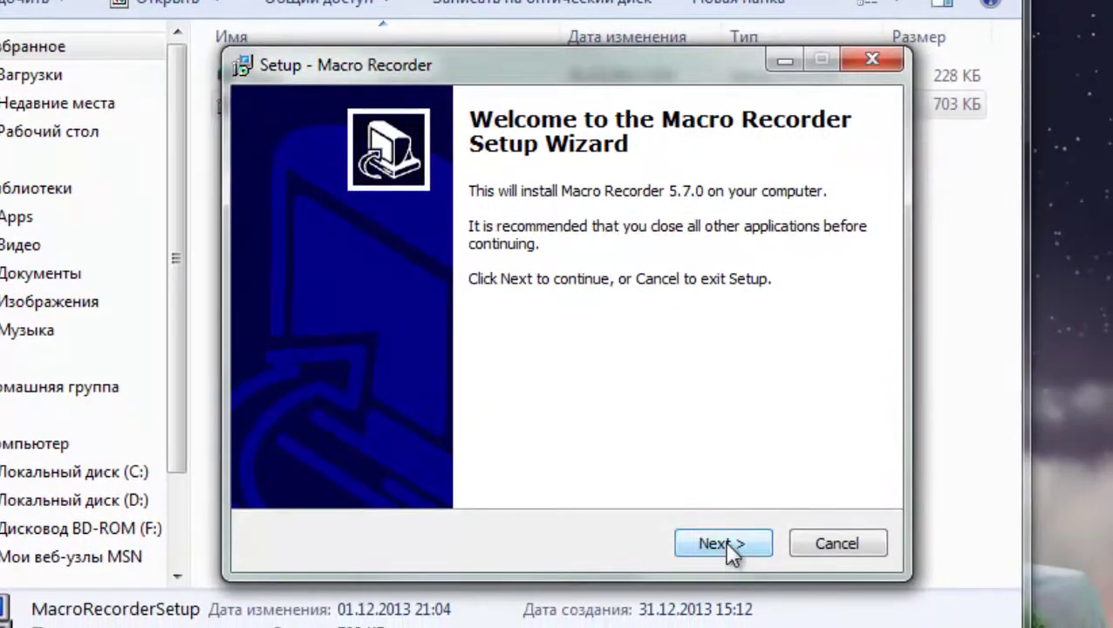
Accept the license agreement and install Macro Recorder 5.7.0 in C:\Program Files (x86)\MacroRecorder.
click(729, 547)
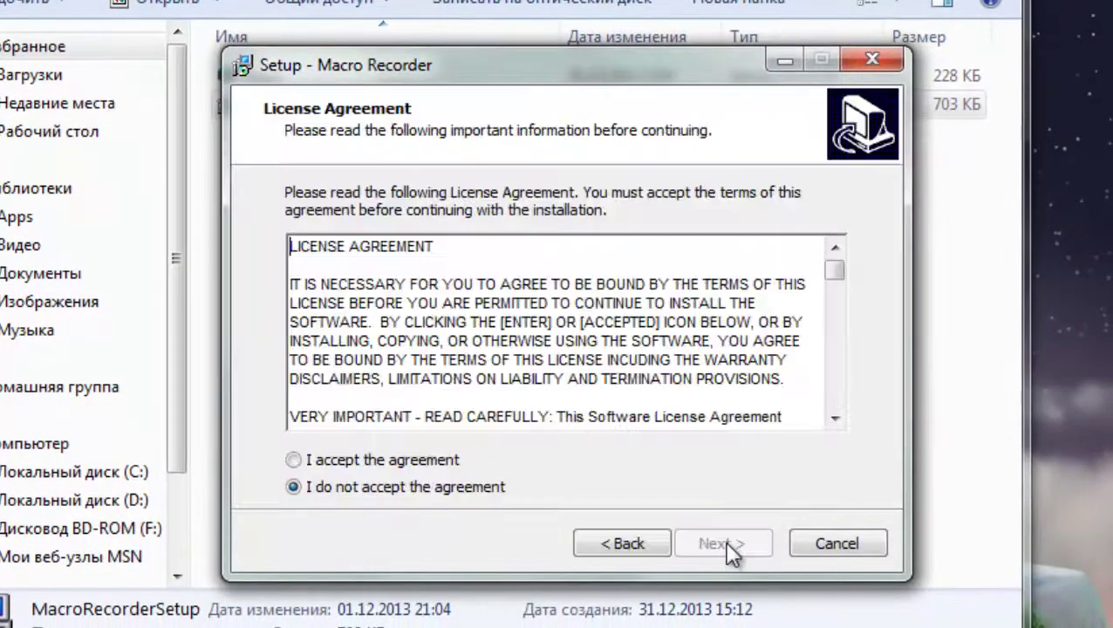
click(298, 460)
drag(317, 275, 881, 534)
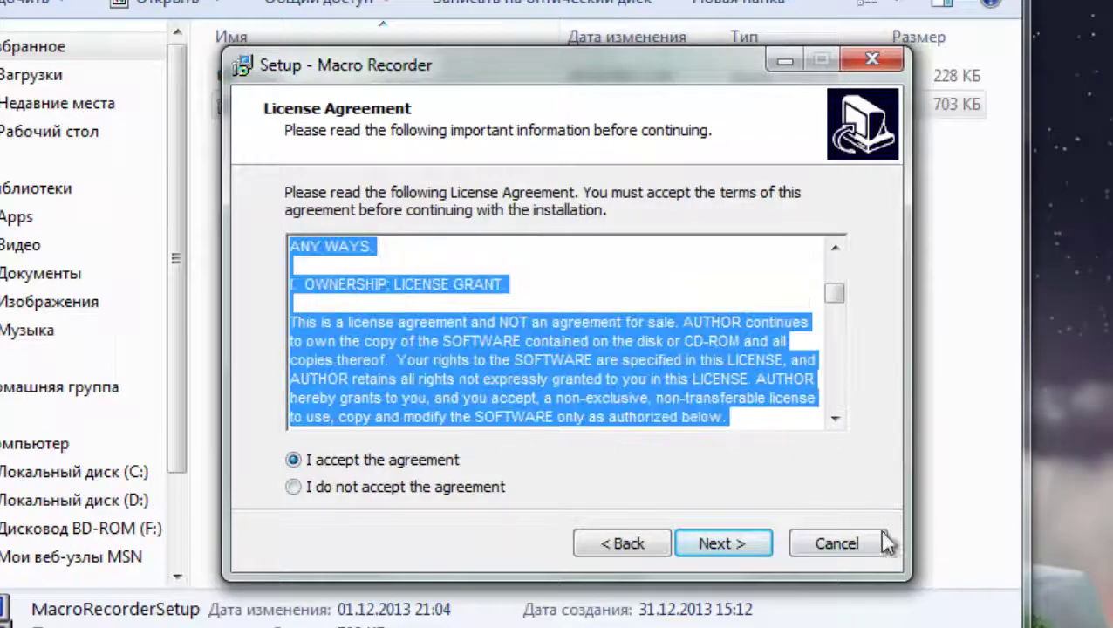
click(712, 541)
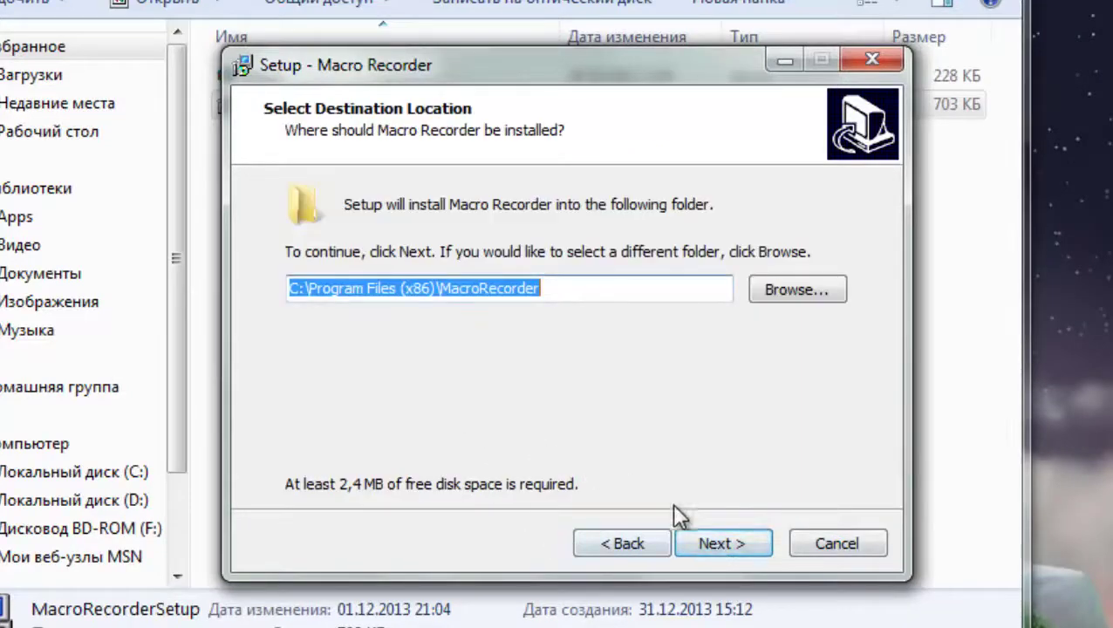
click(723, 544)
click(698, 541)
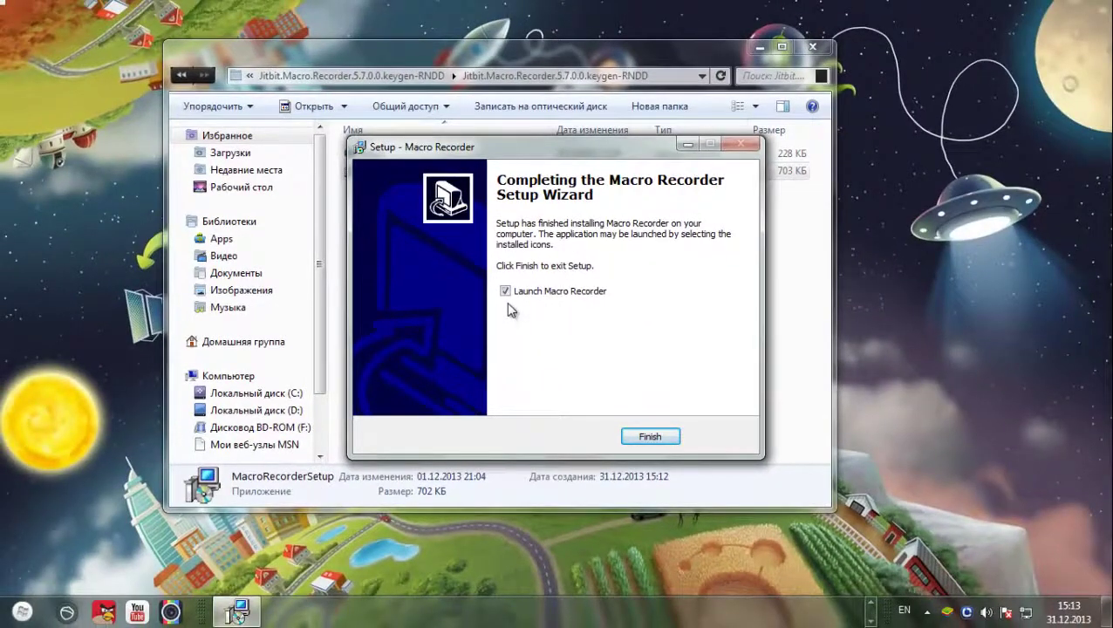
Finish the setup with Launch Macro Recorder enabled, and close the program's evaluation window without registering.
click(650, 437)
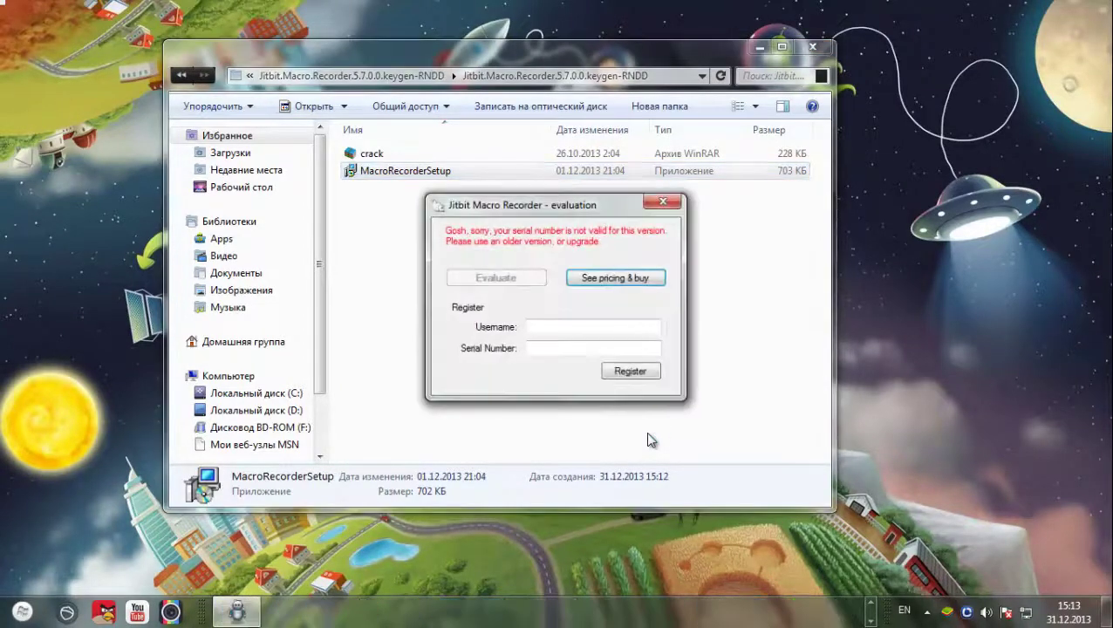
click(539, 328)
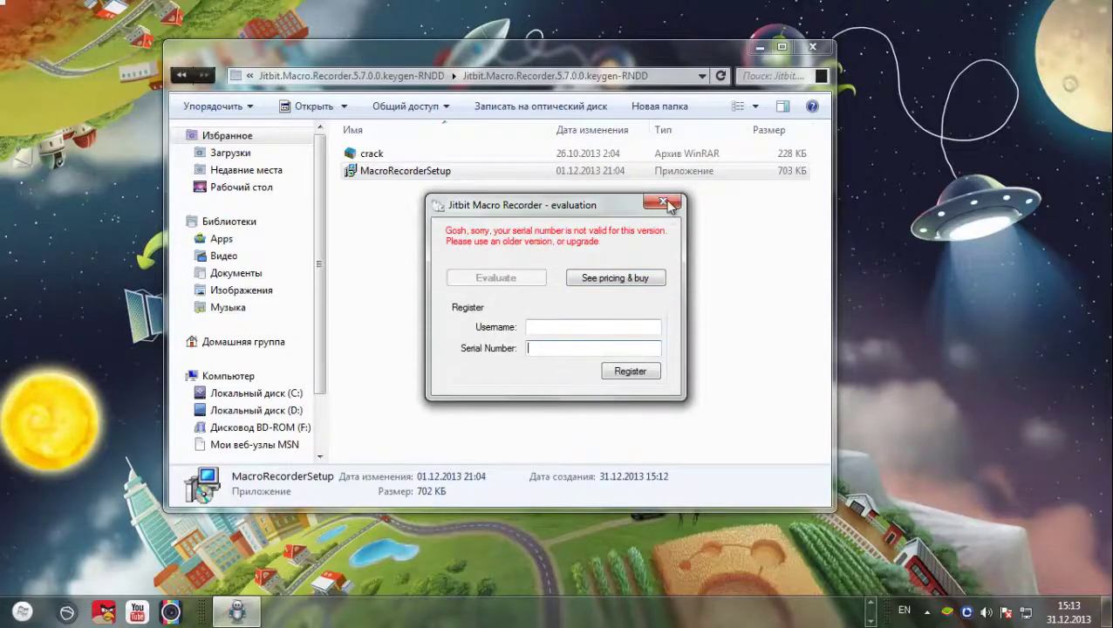
click(668, 204)
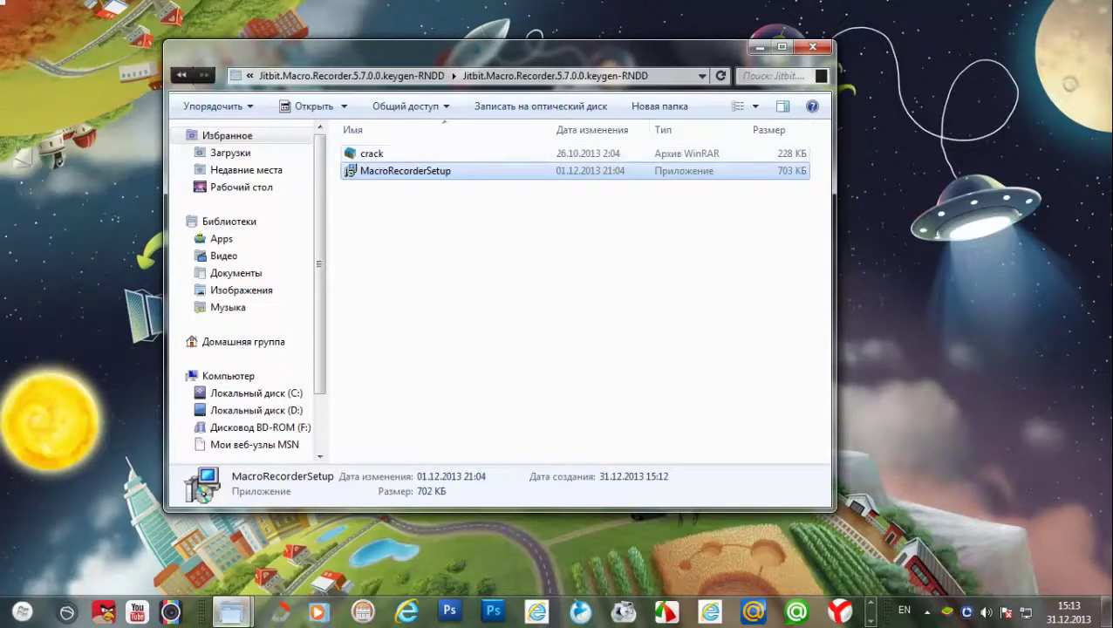
Open the properties of the desktop's Macro Recorder shortcut and arrange them beside the installer folder, clearing away the desktop folder window.
mouse_move(231, 612)
click(309, 558)
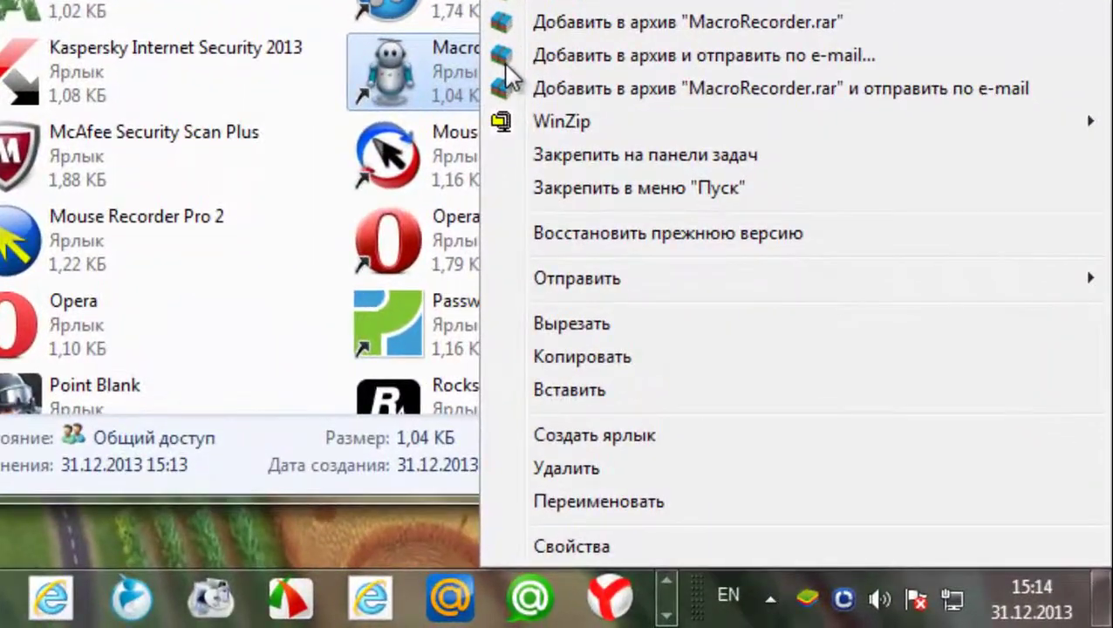
click(600, 547)
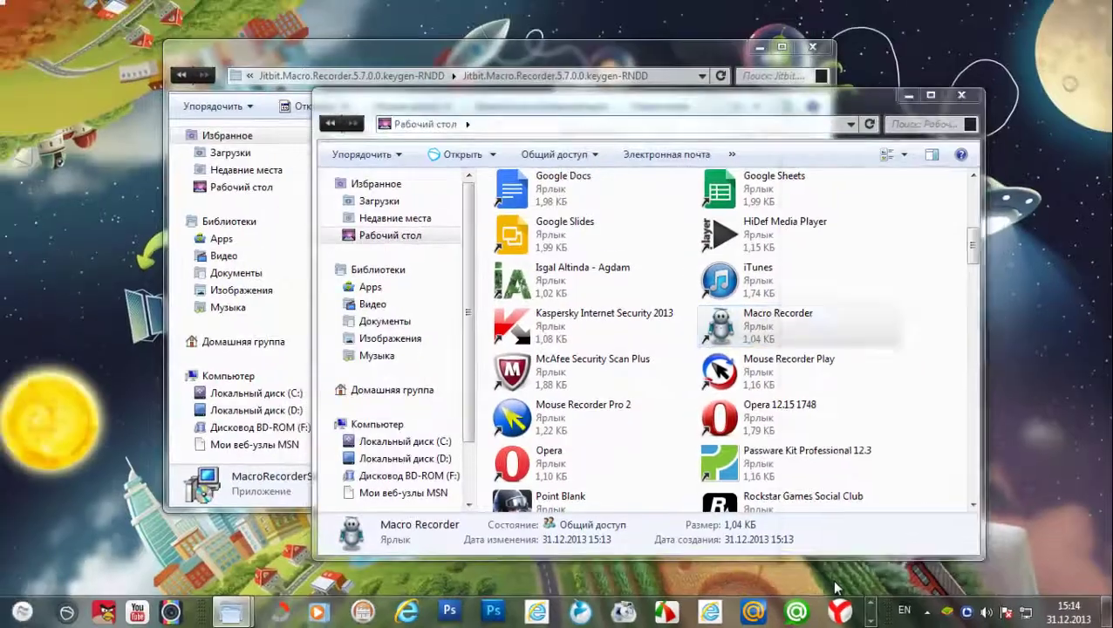
drag(924, 161, 290, 106)
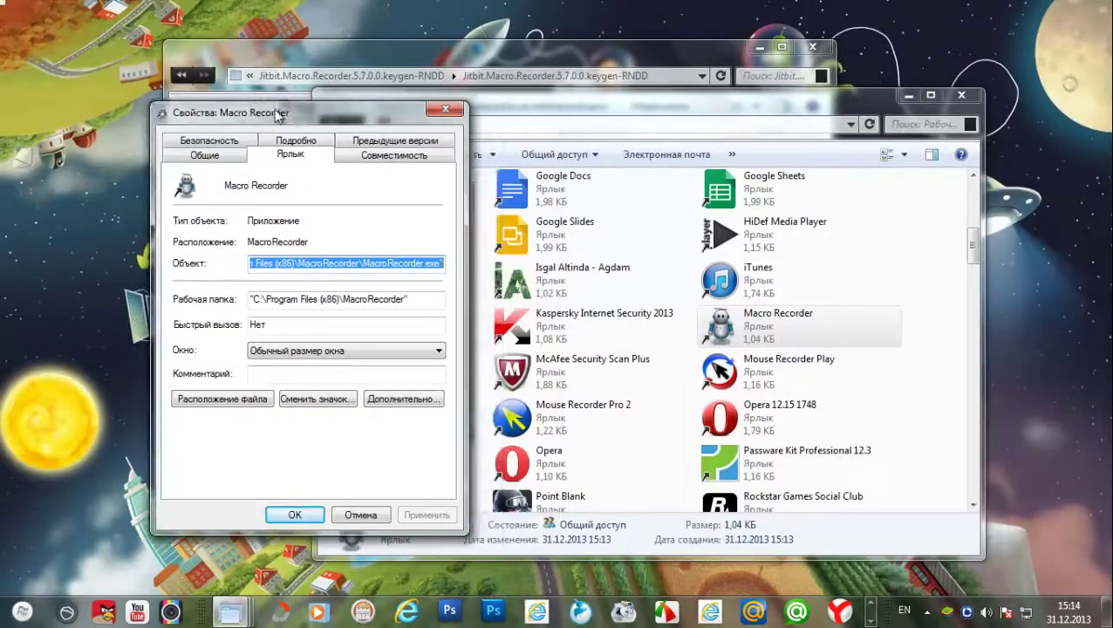
click(962, 97)
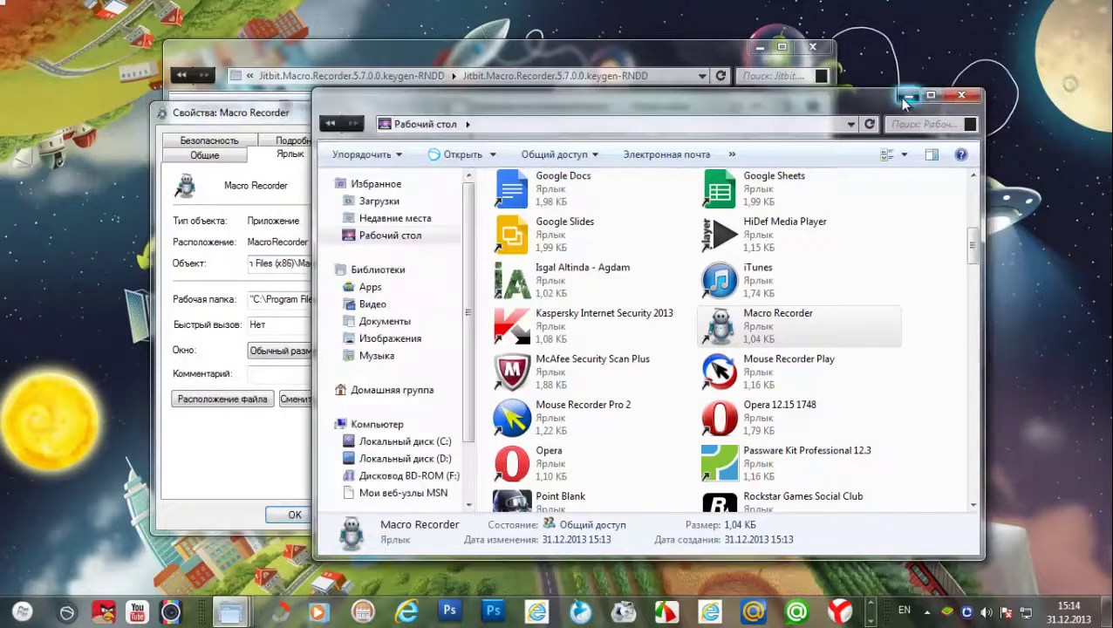
drag(514, 89, 737, 91)
Extract the crack archive into a crack folder beside it and open that folder.
click(651, 157)
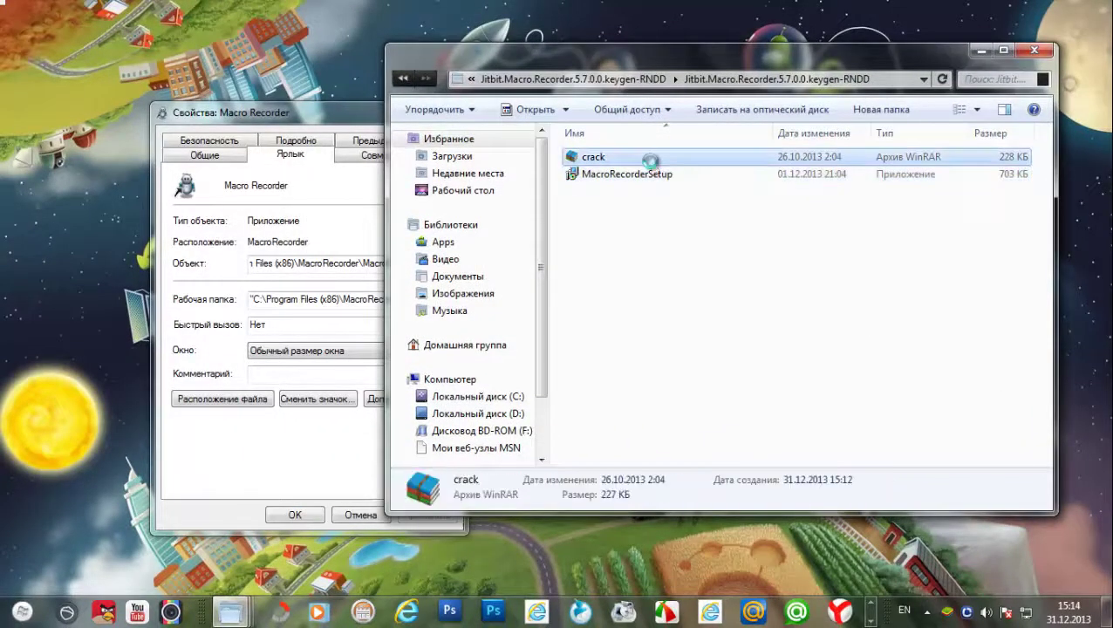
right_click(652, 161)
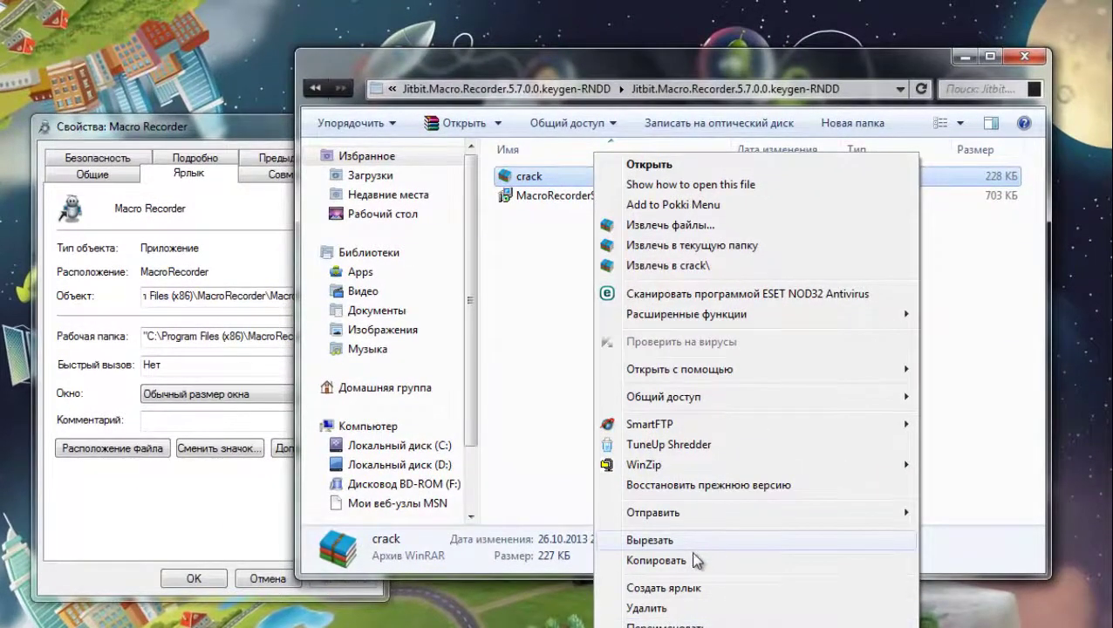
click(686, 224)
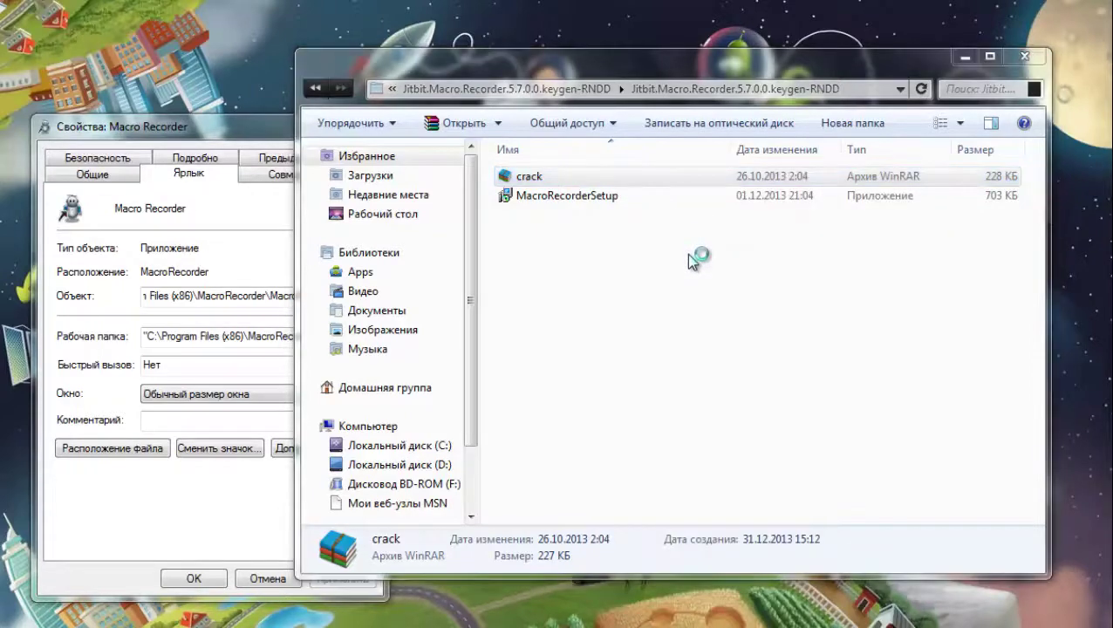
click(553, 528)
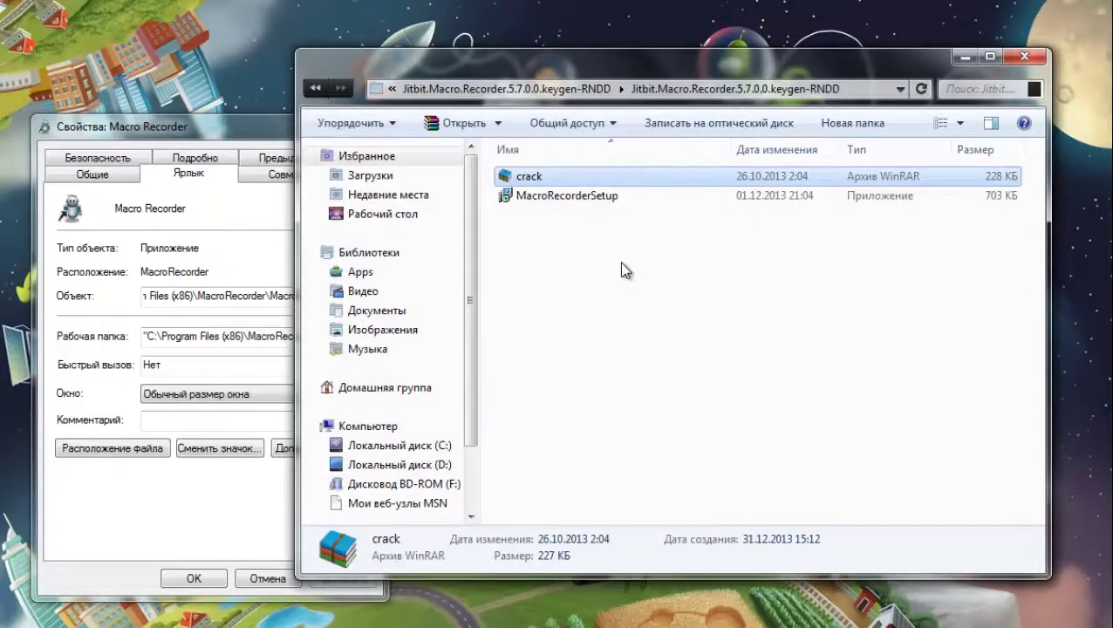
click(547, 177)
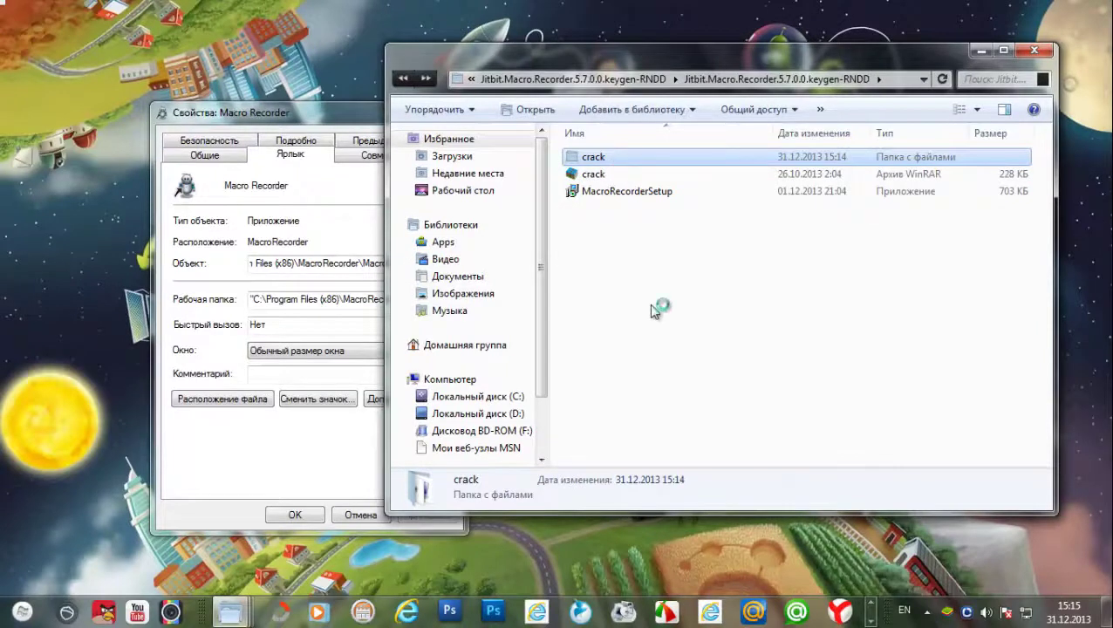
key(Return)
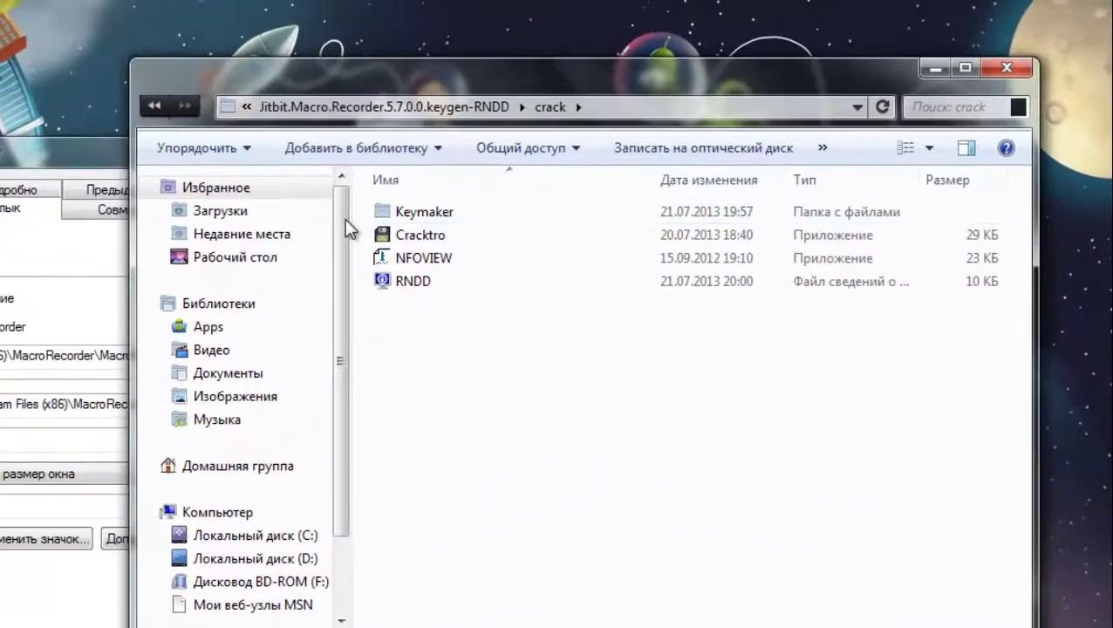
Copy the Cracktro and NFOVIEW applications from the crack folder.
drag(366, 225, 421, 259)
right_click(418, 258)
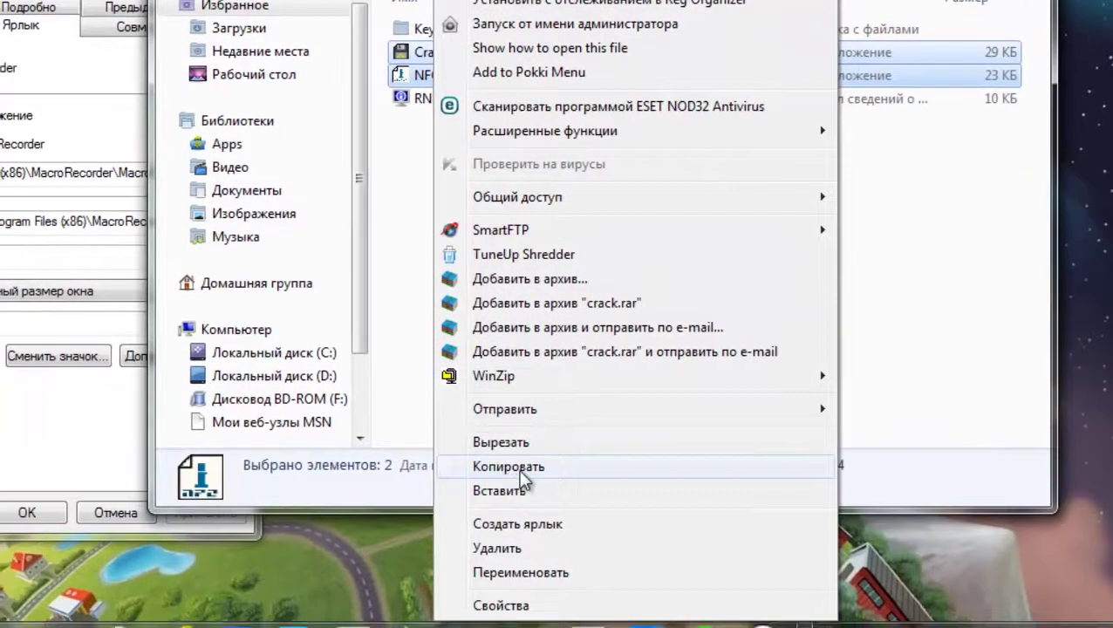
click(514, 467)
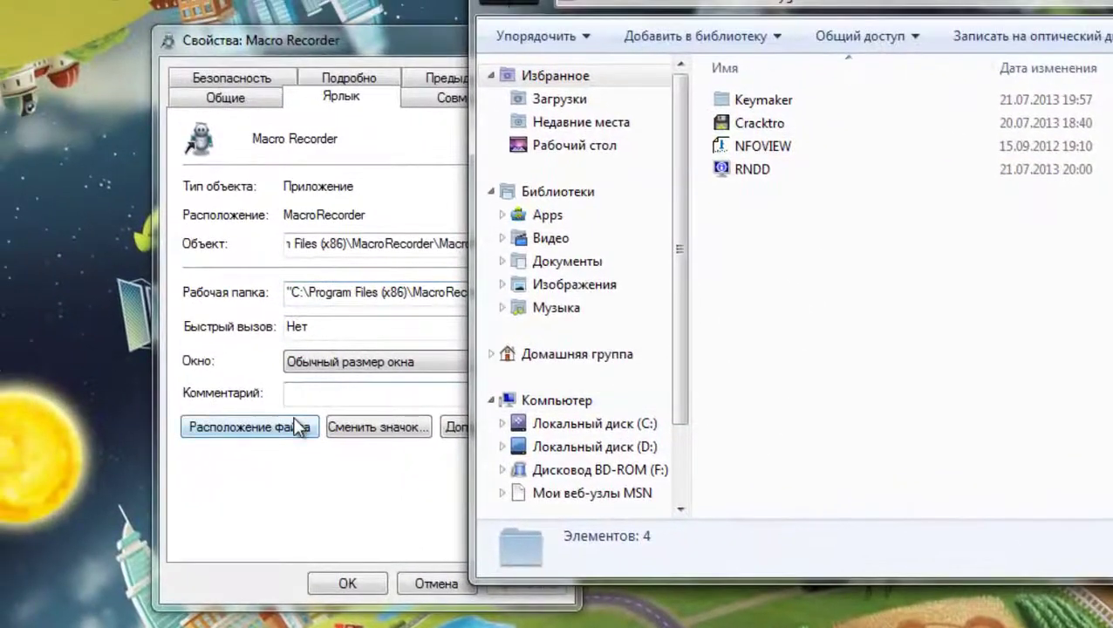
Open the Macro Recorder shortcut's file location and paste the copied files into the MacroRecorder program folder.
click(297, 428)
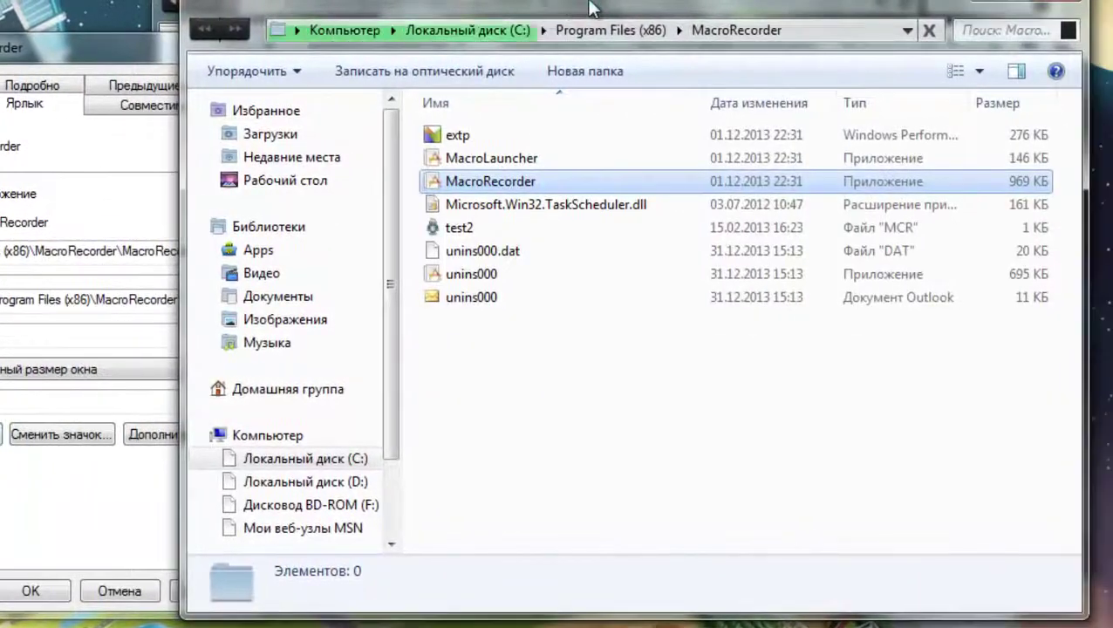
drag(543, 19, 150, 254)
drag(229, 260, 451, 9)
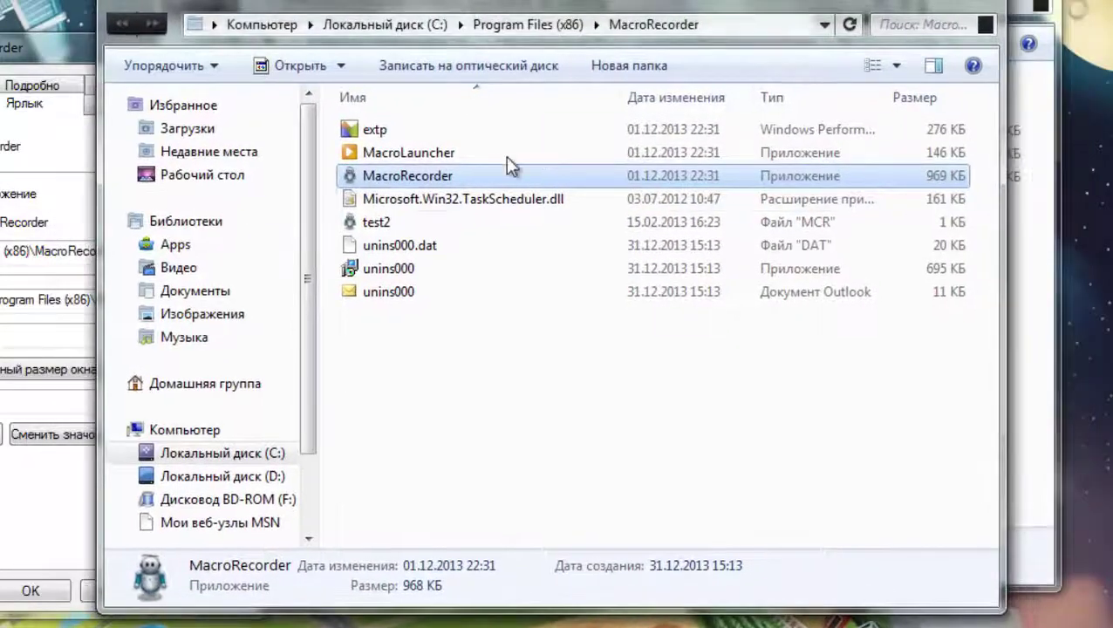
right_click(540, 361)
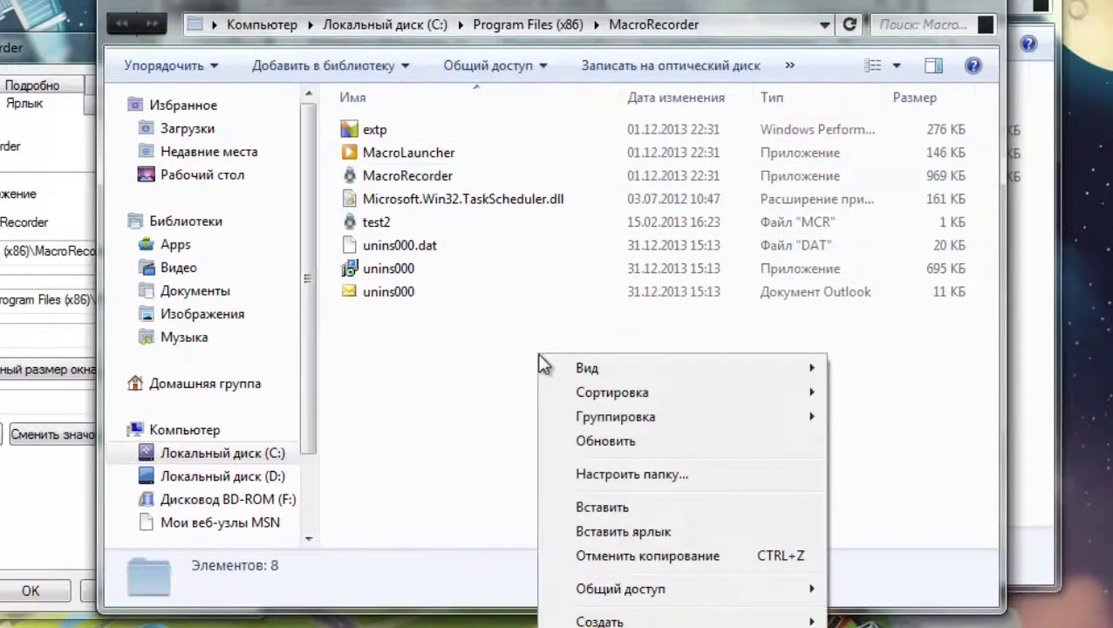
click(586, 508)
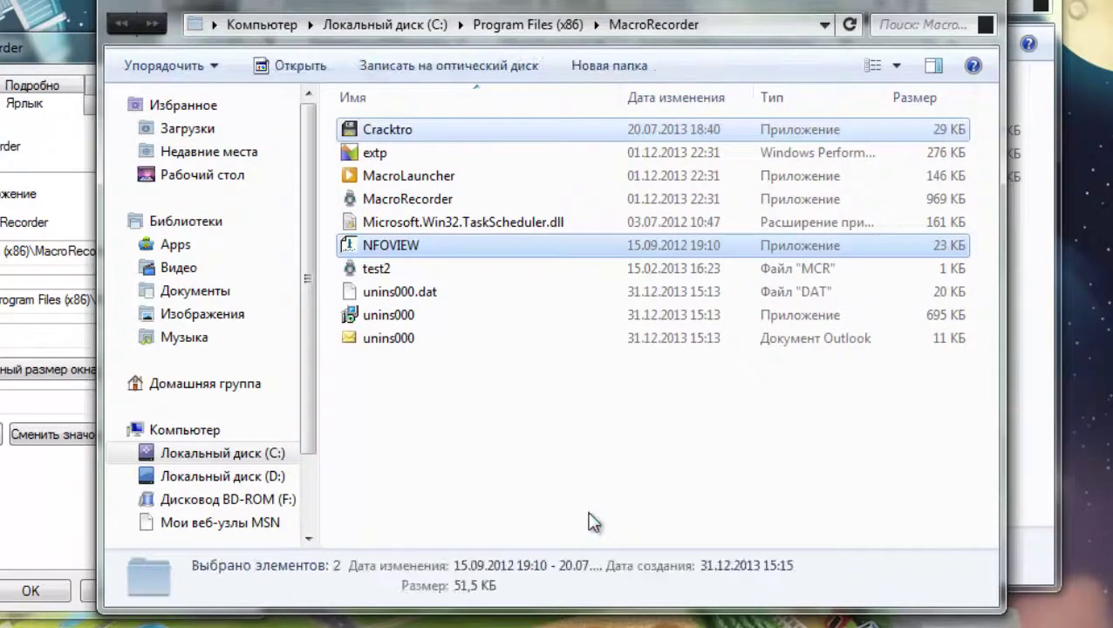
click(593, 508)
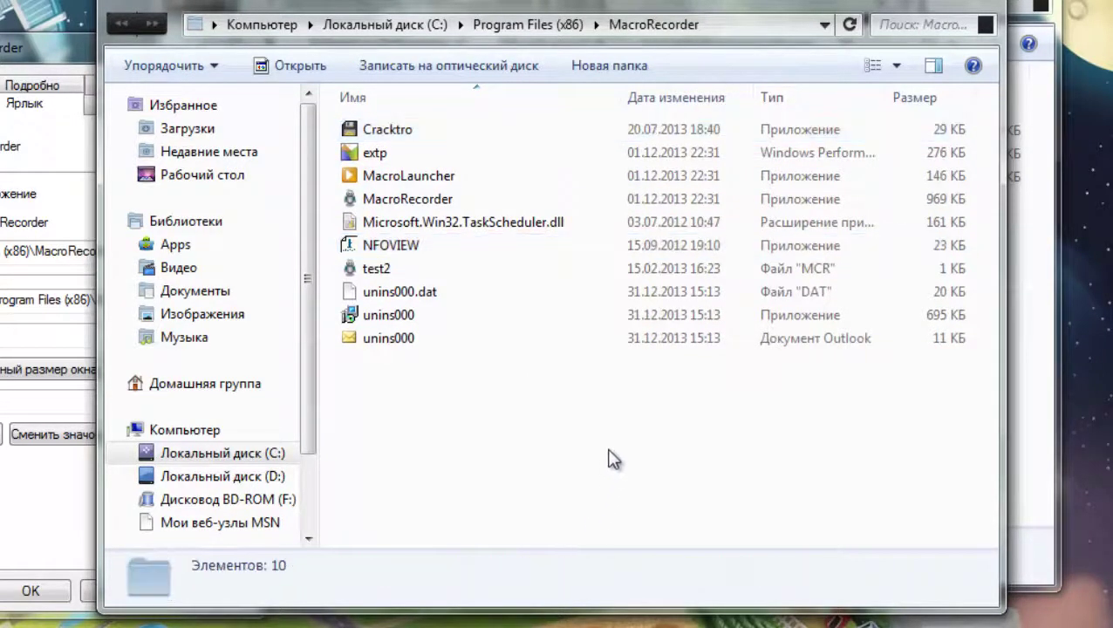
Rearrange the shortcut properties and folder windows, bringing the crack folder to the front.
click(387, 129)
drag(370, 168, 200, 110)
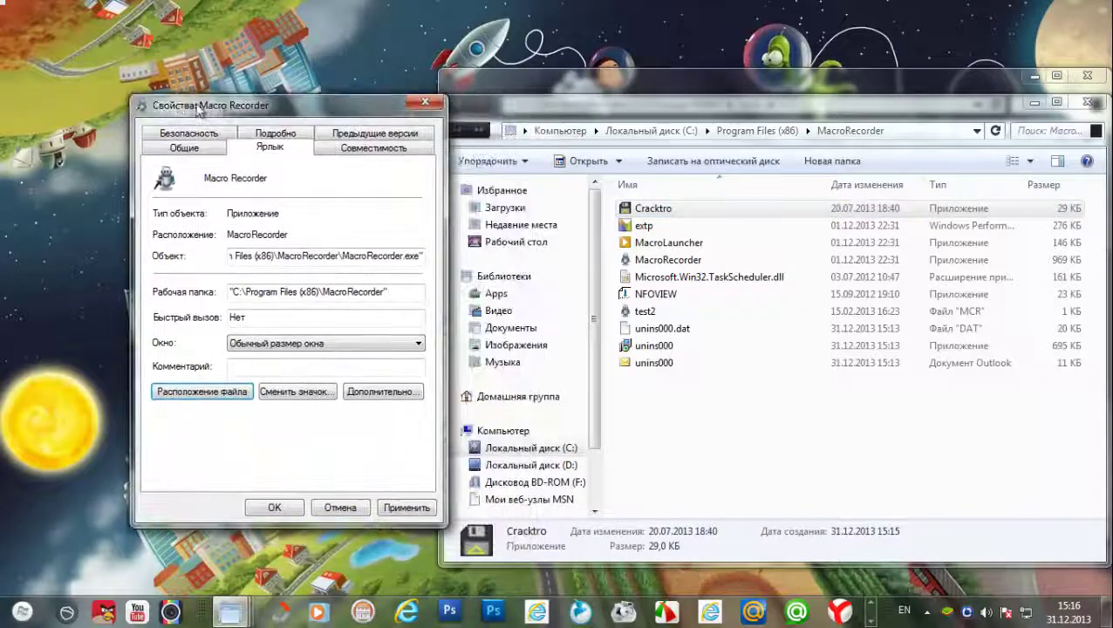
drag(550, 81, 459, 68)
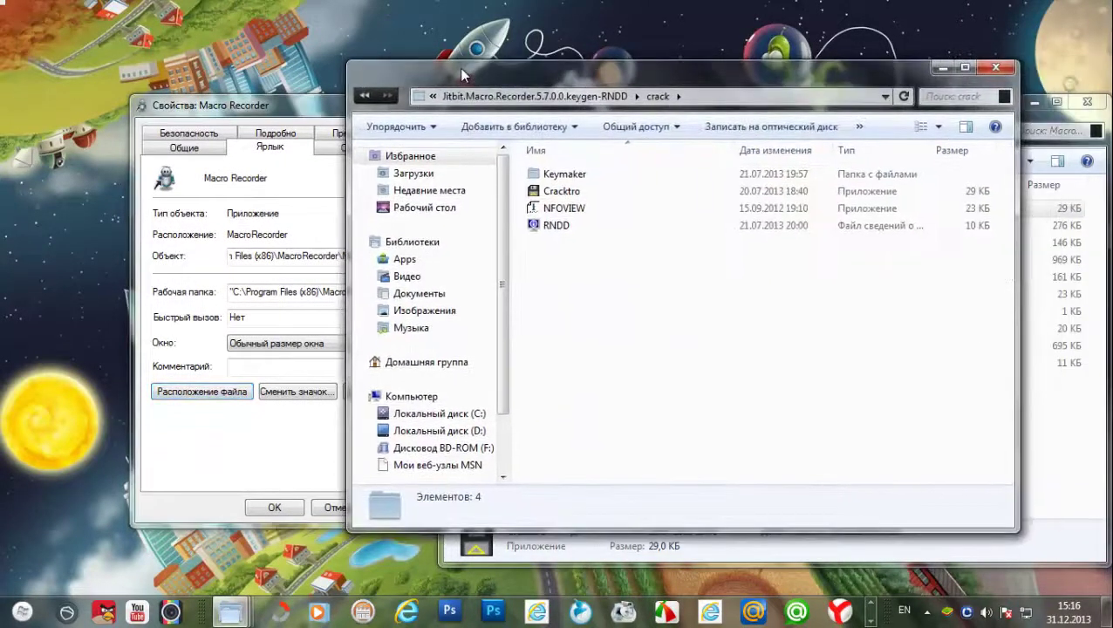
Run the Keymaker application from the Keymaker folder and generate a serial number, regenerating it once.
double_click(568, 173)
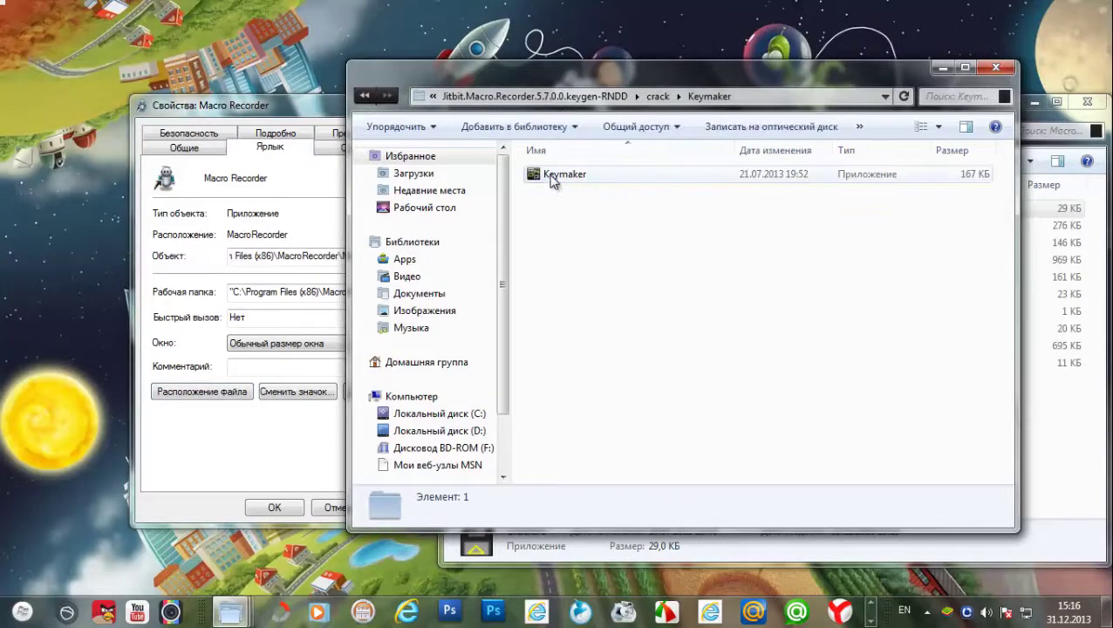
click(553, 179)
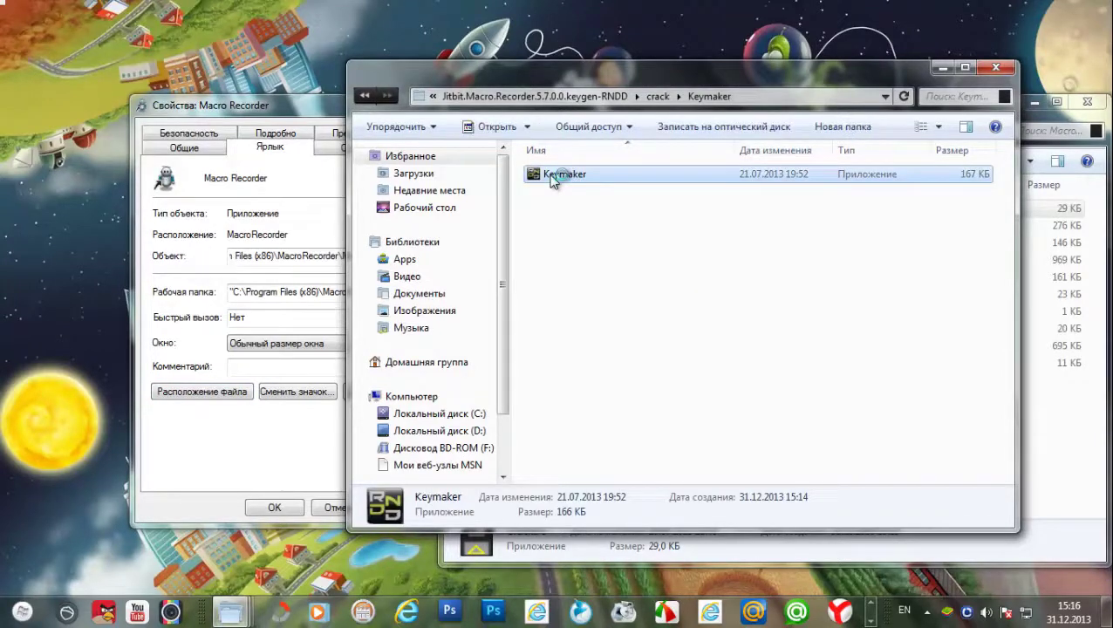
double_click(551, 177)
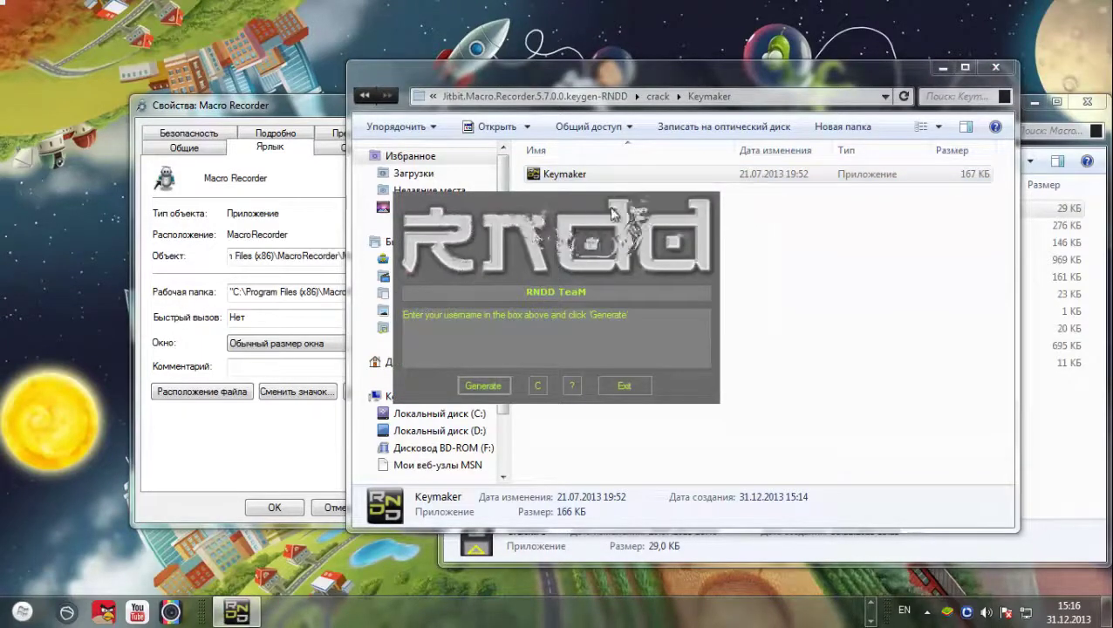
click(499, 383)
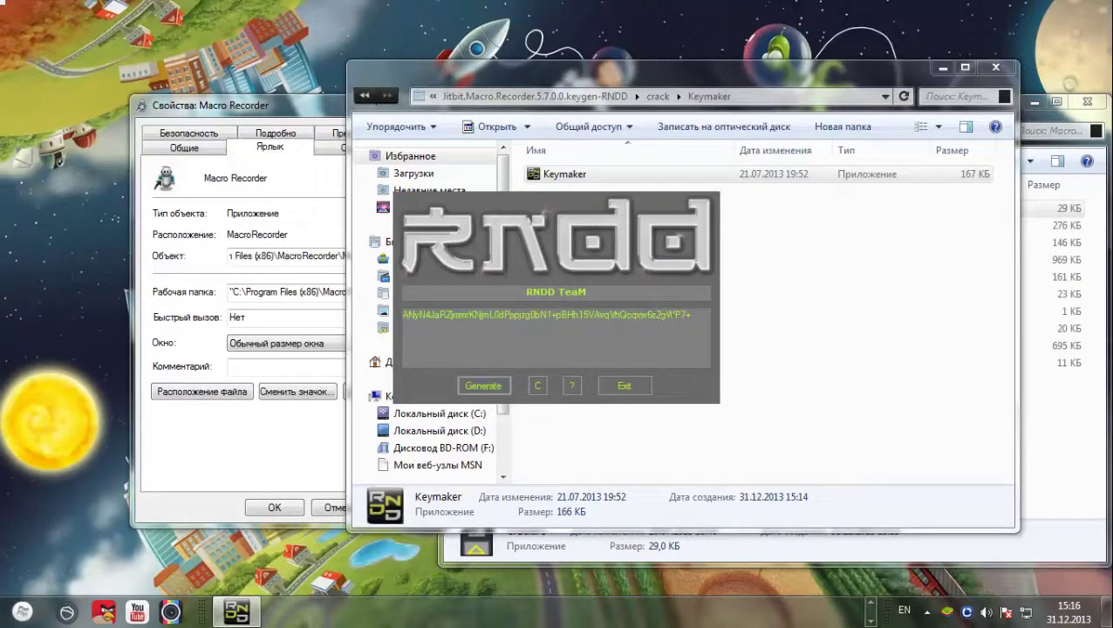
click(482, 389)
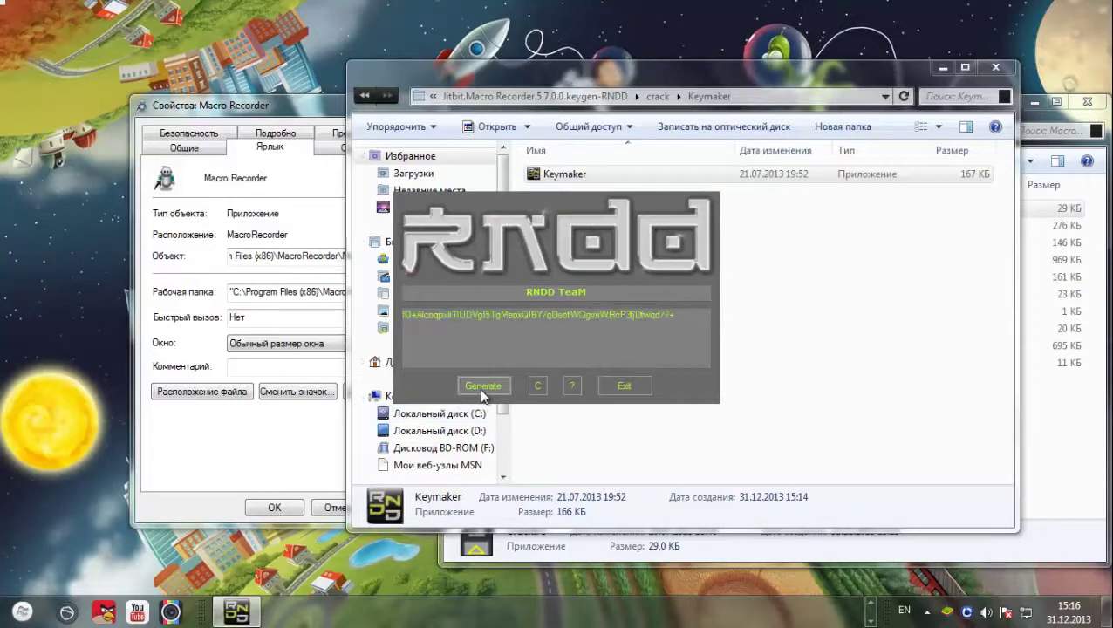
Regenerate the serial number several times in the key generator.
click(480, 389)
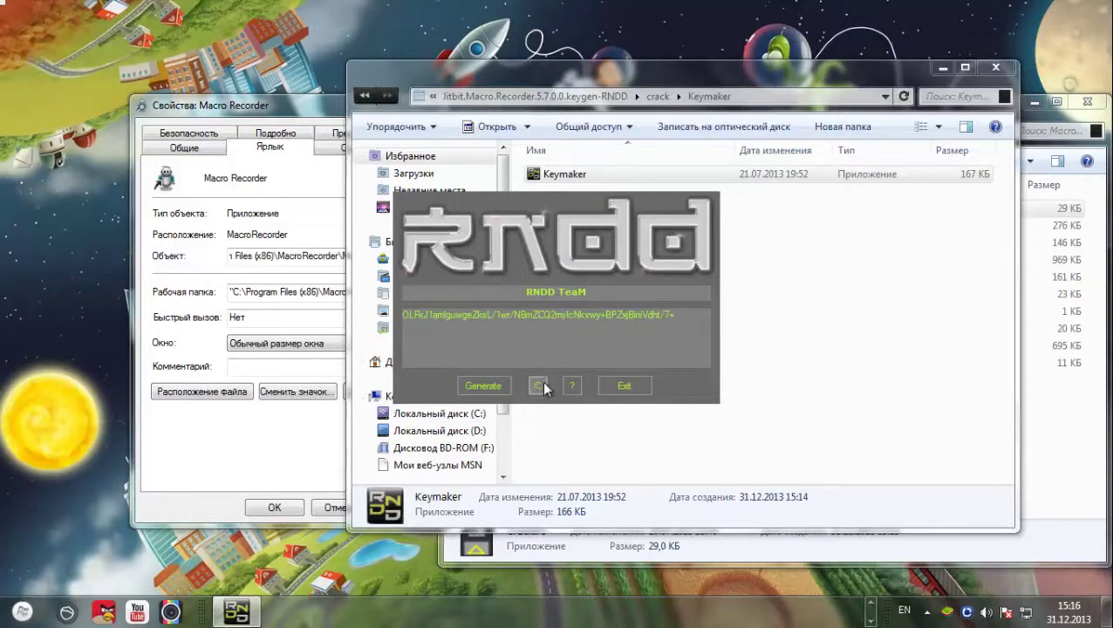
click(493, 391)
click(494, 392)
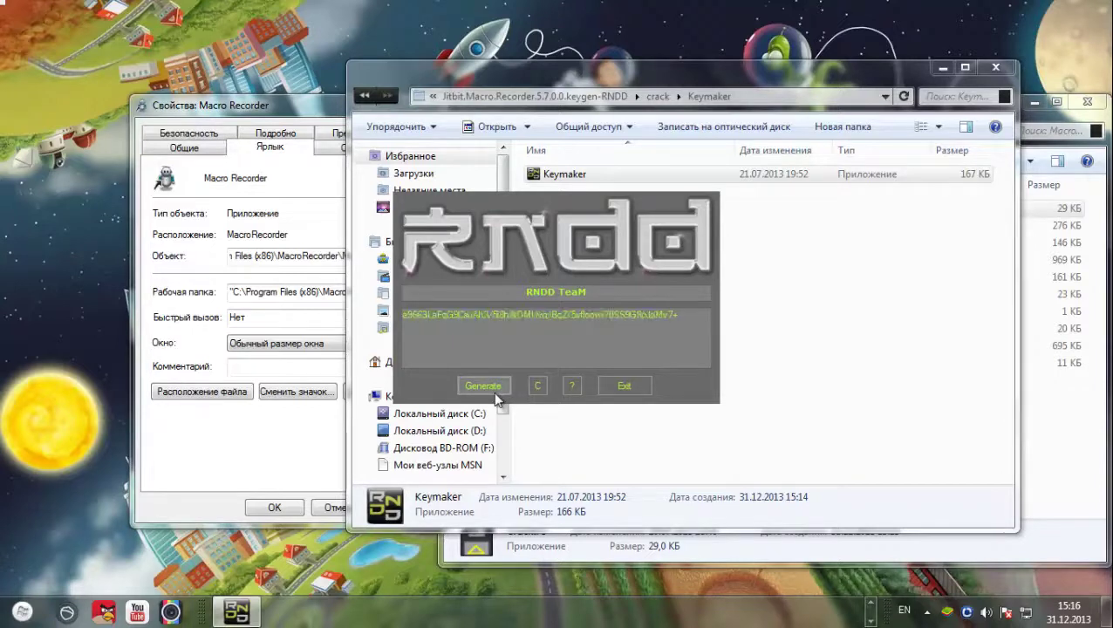
click(493, 391)
click(493, 392)
click(493, 392)
click(493, 392)
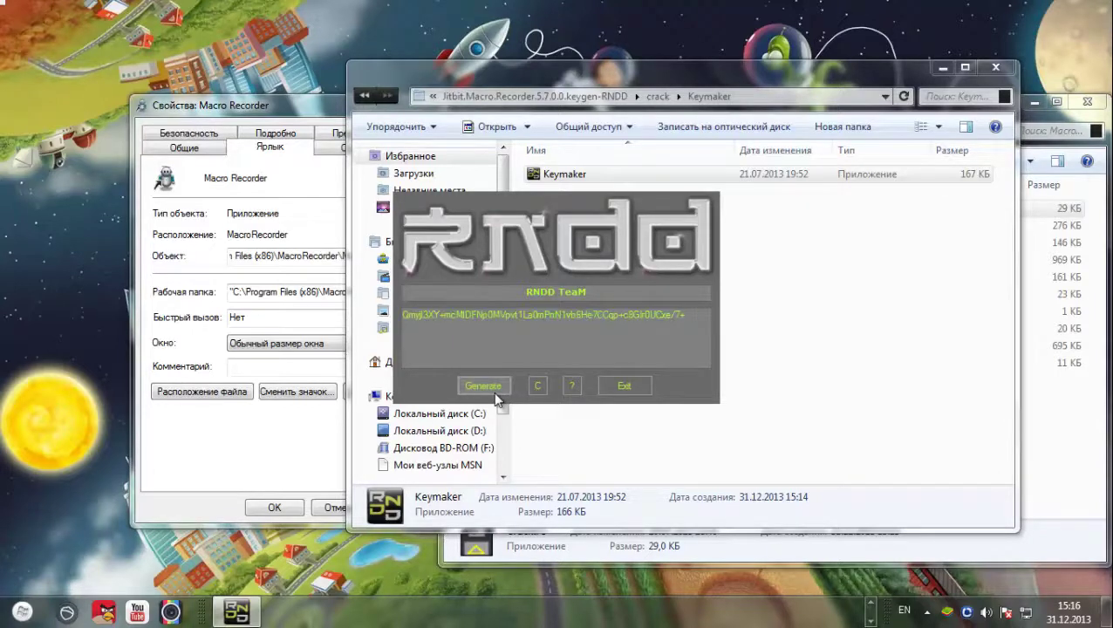
click(496, 399)
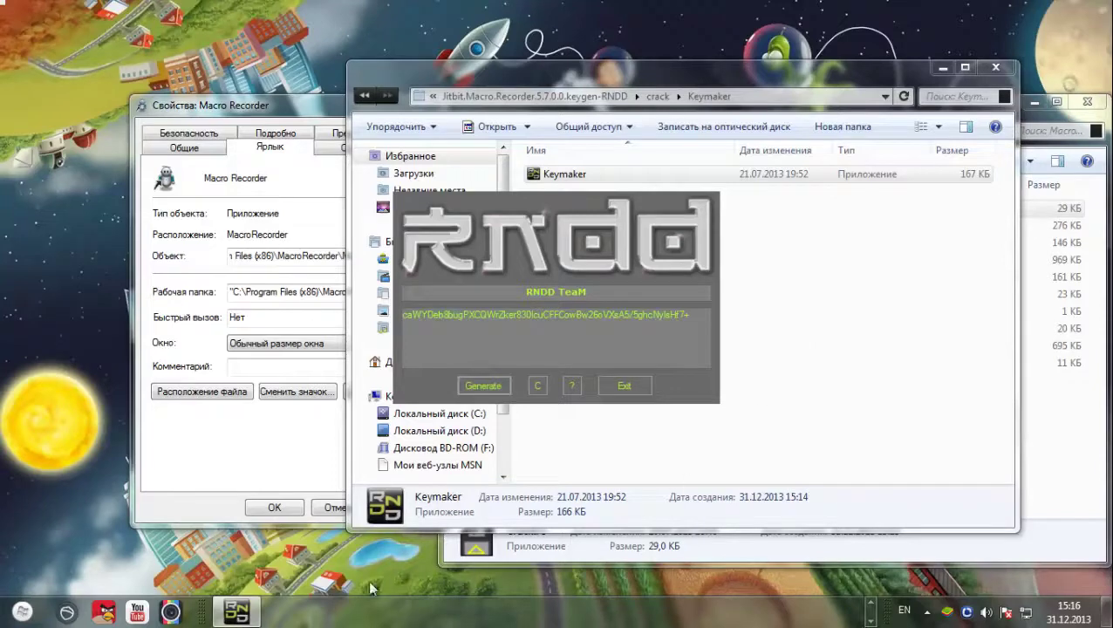
Bring the desktop folder to the front, launch Macro Recorder from its shortcut, and place the key generator beside the registration window.
drag(610, 73, 734, 64)
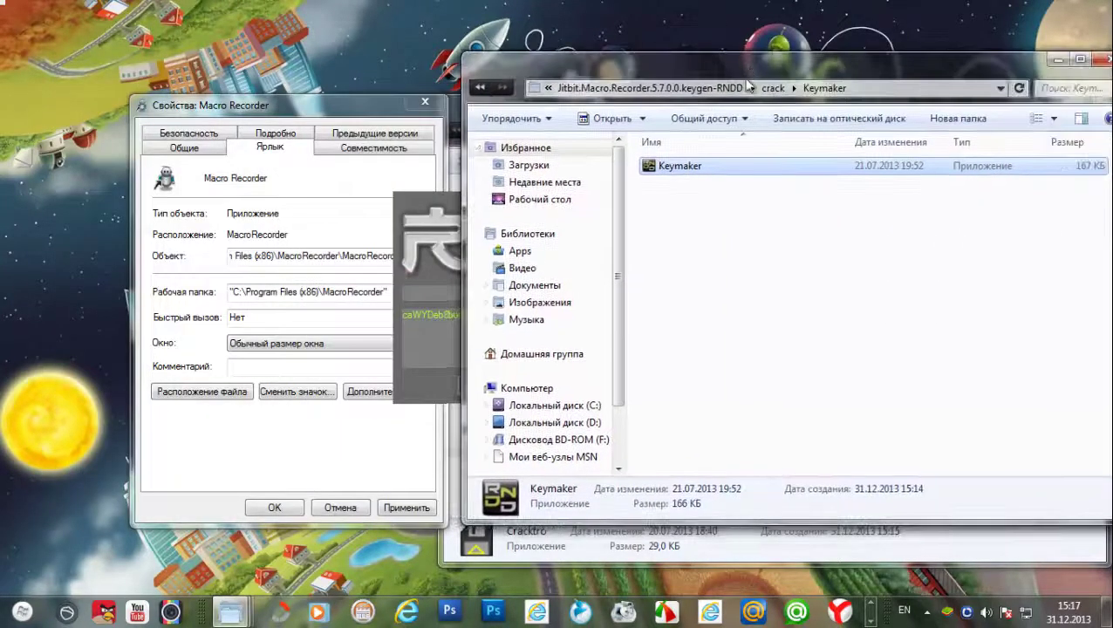
mouse_move(232, 617)
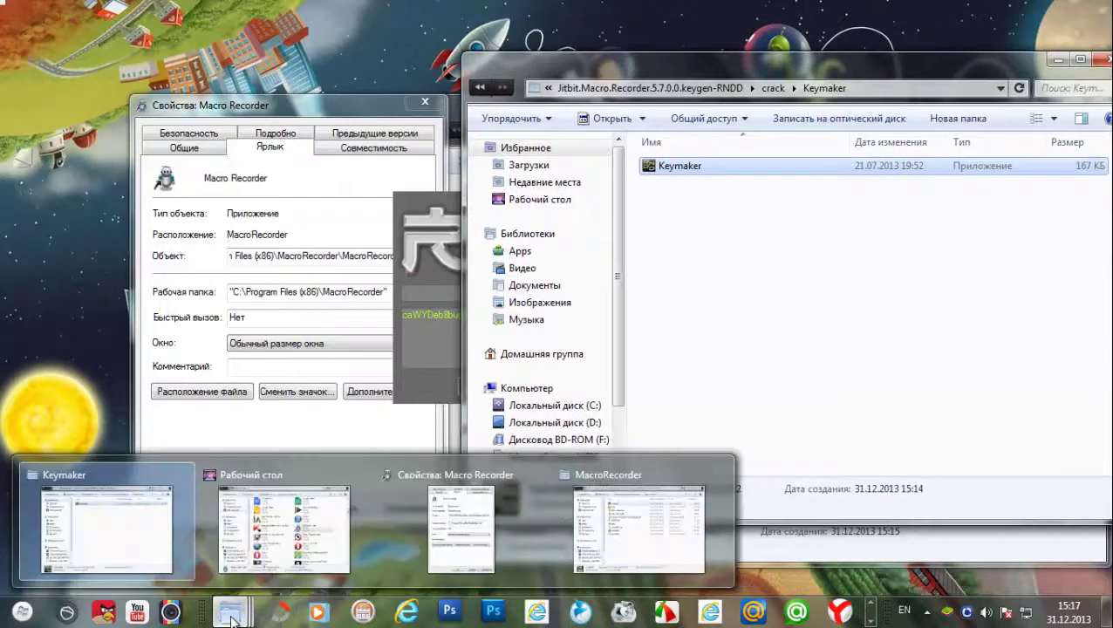
click(266, 495)
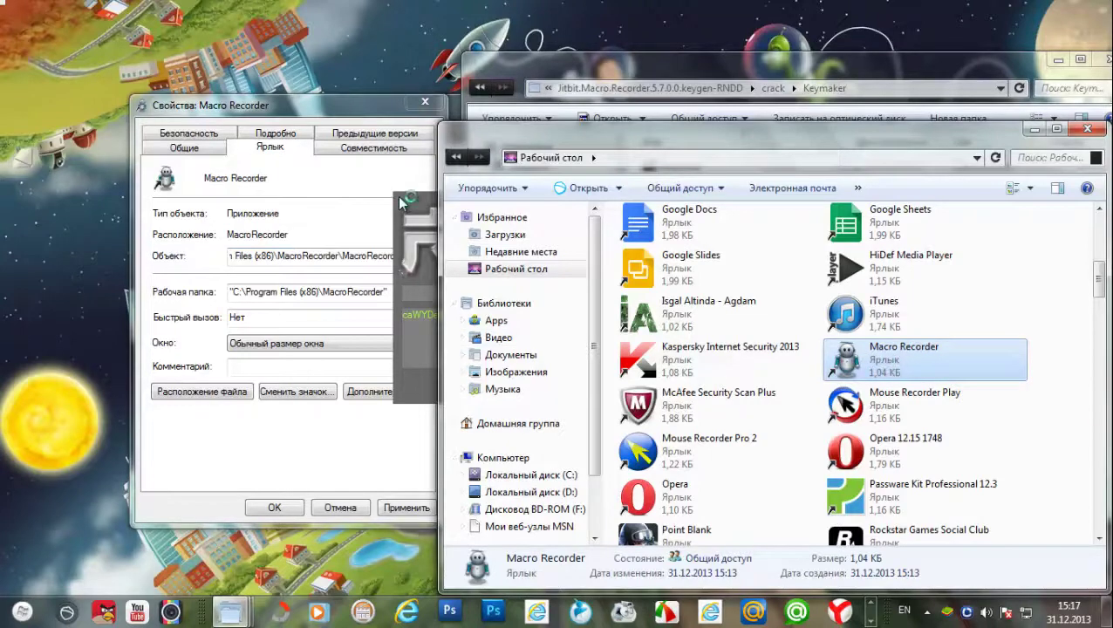
drag(397, 196, 150, 199)
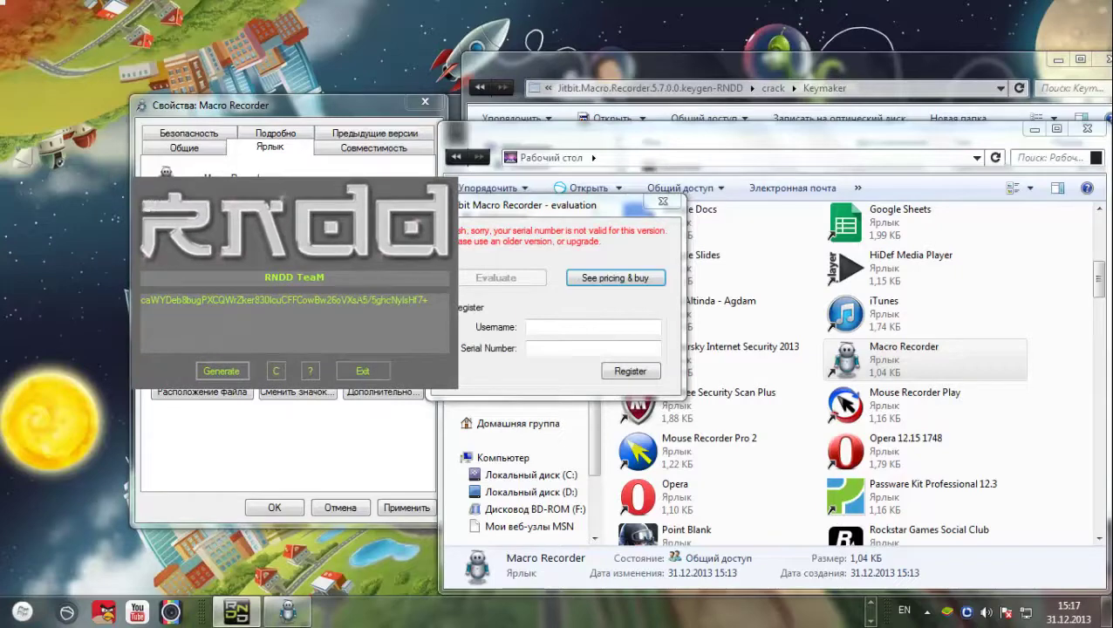
Copy the generated serial number and paste it into the Serial Number field of the evaluation dialog.
drag(429, 299, 114, 294)
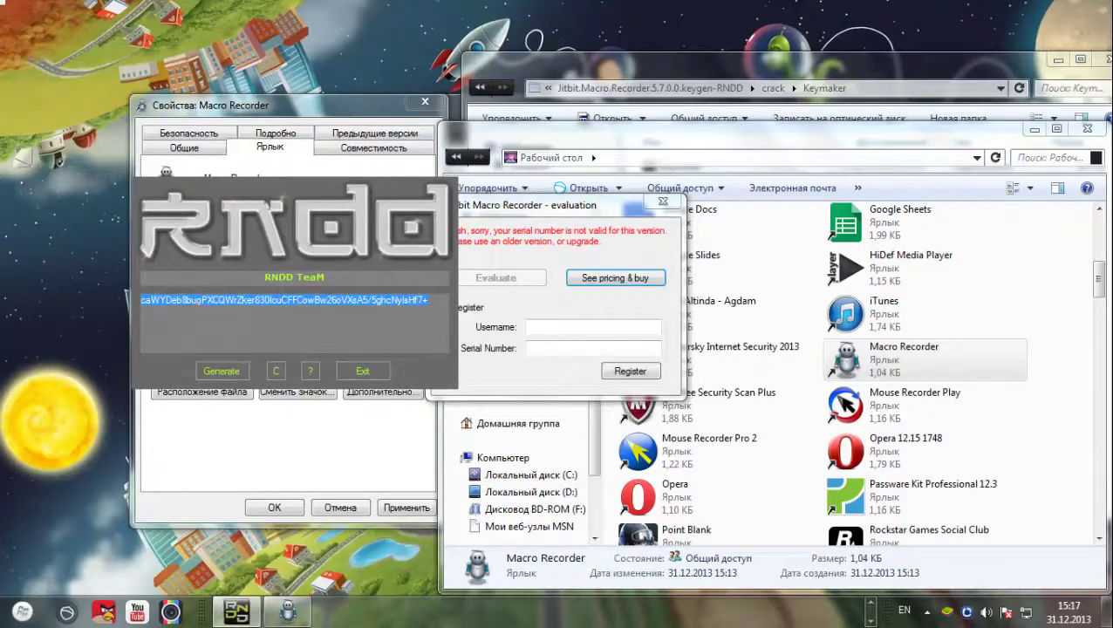
right_click(204, 302)
click(252, 351)
click(535, 349)
right_click(533, 350)
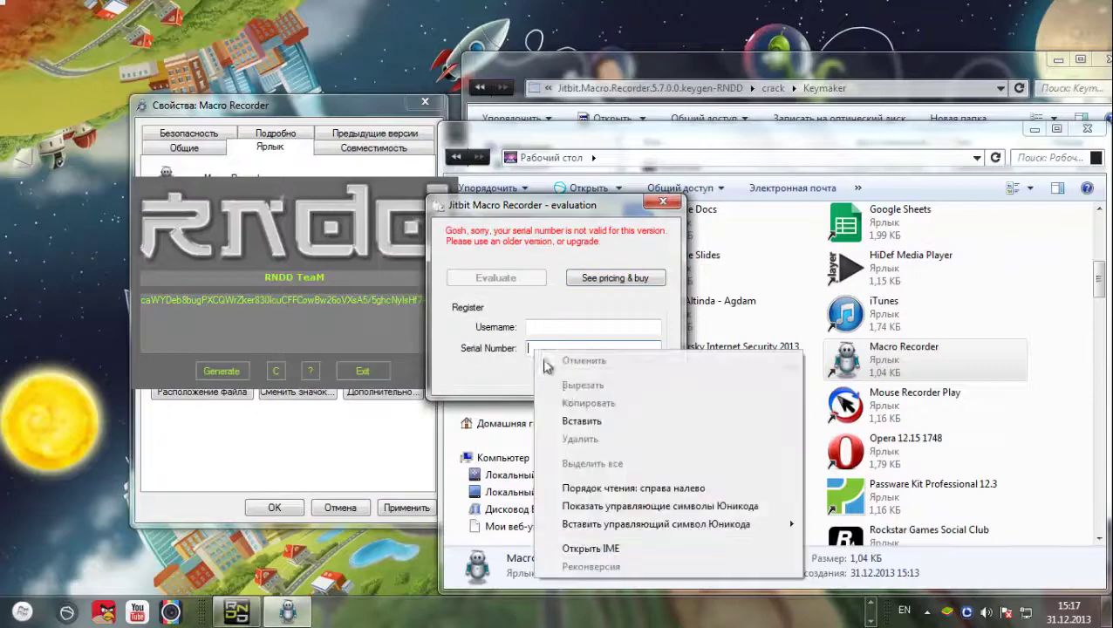
click(573, 422)
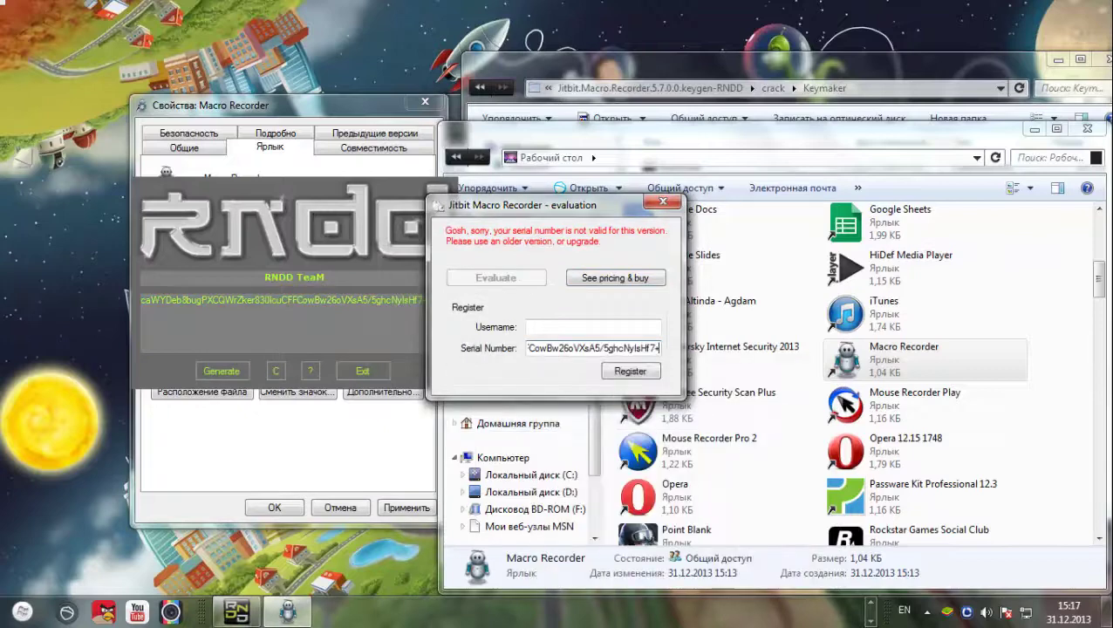
Copy the name RNDD TeaM from the key generator into the Username field and submit the registration.
click(310, 266)
right_click(260, 281)
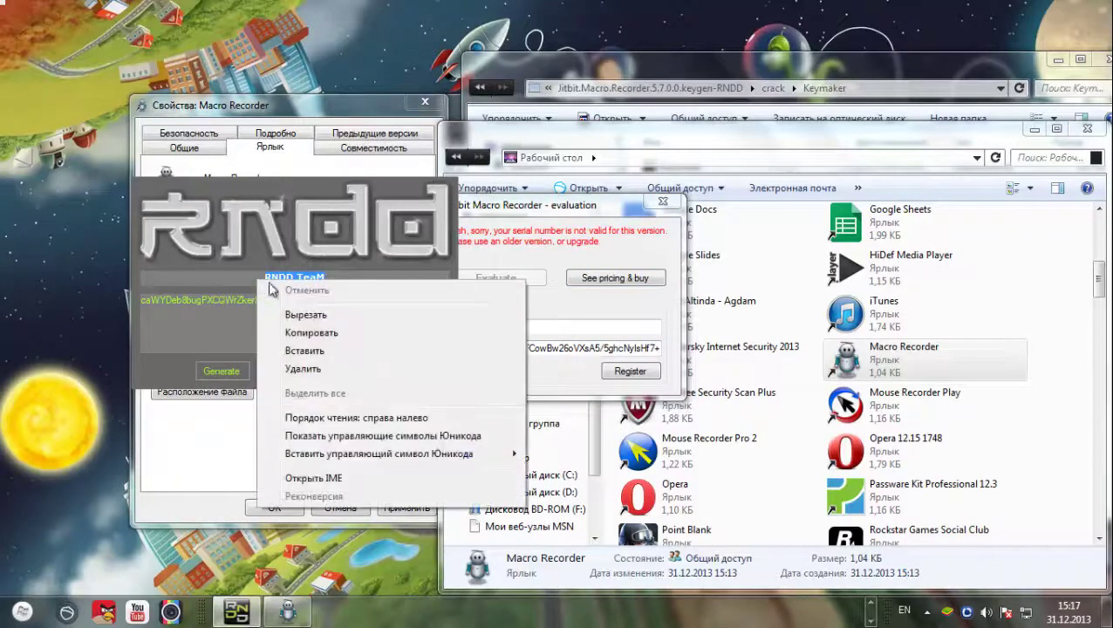
click(301, 315)
click(538, 328)
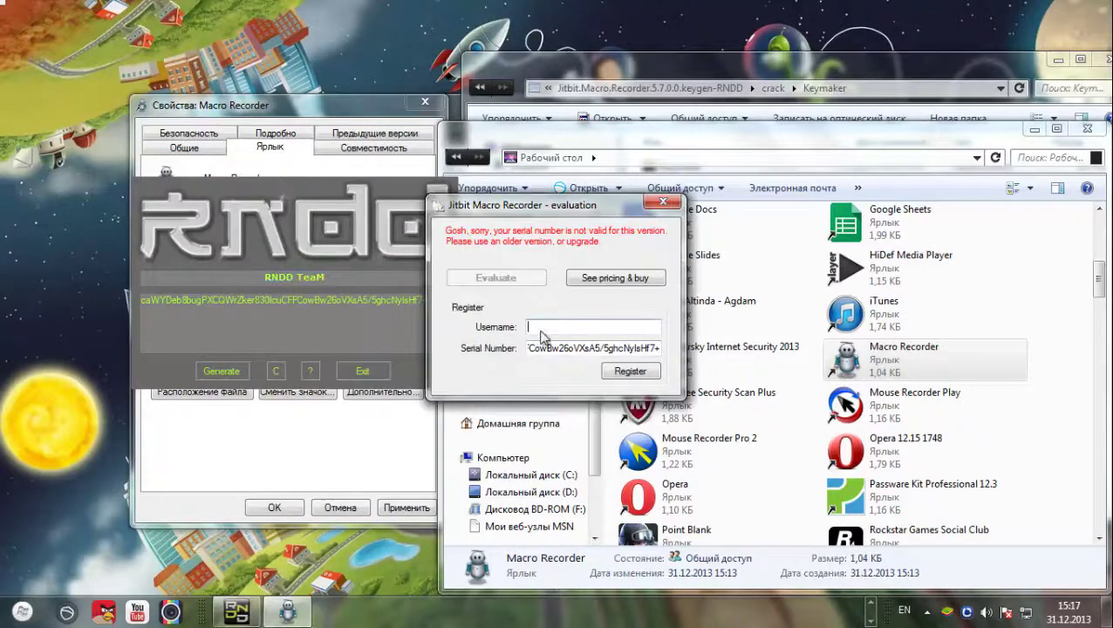
right_click(538, 329)
click(616, 397)
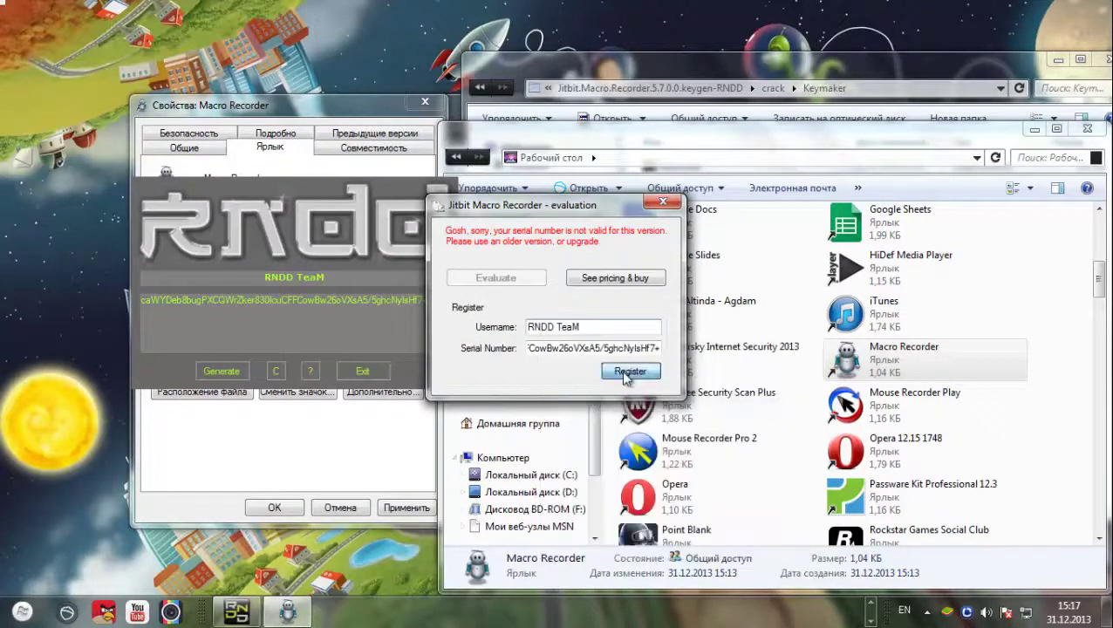
click(632, 371)
click(654, 356)
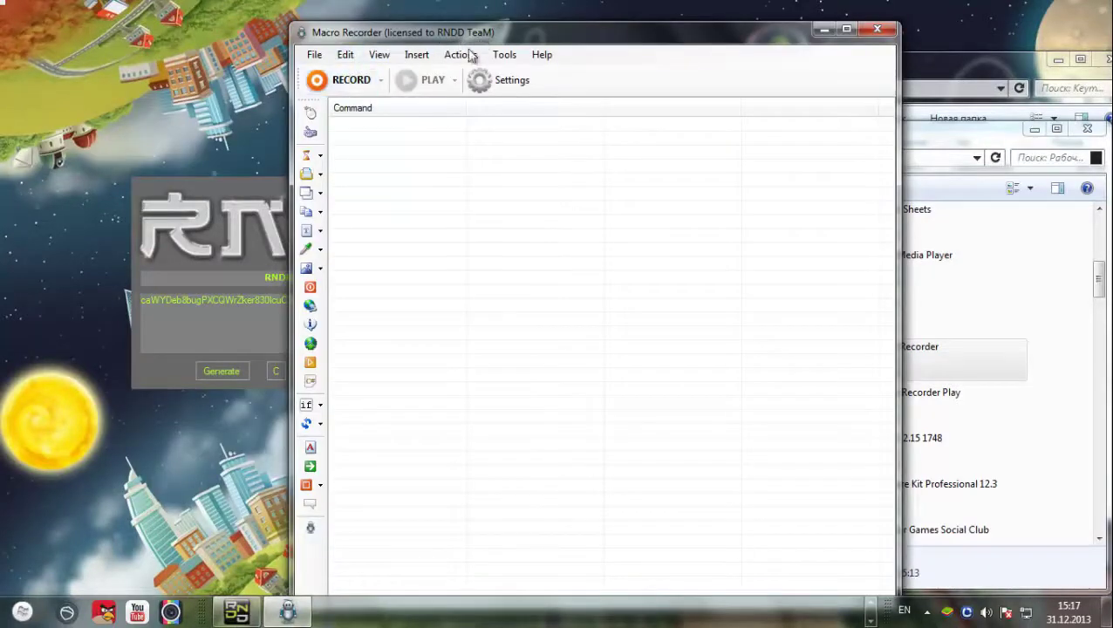
Reposition the Macro Recorder main window on the desktop and close the program.
drag(464, 39, 643, 196)
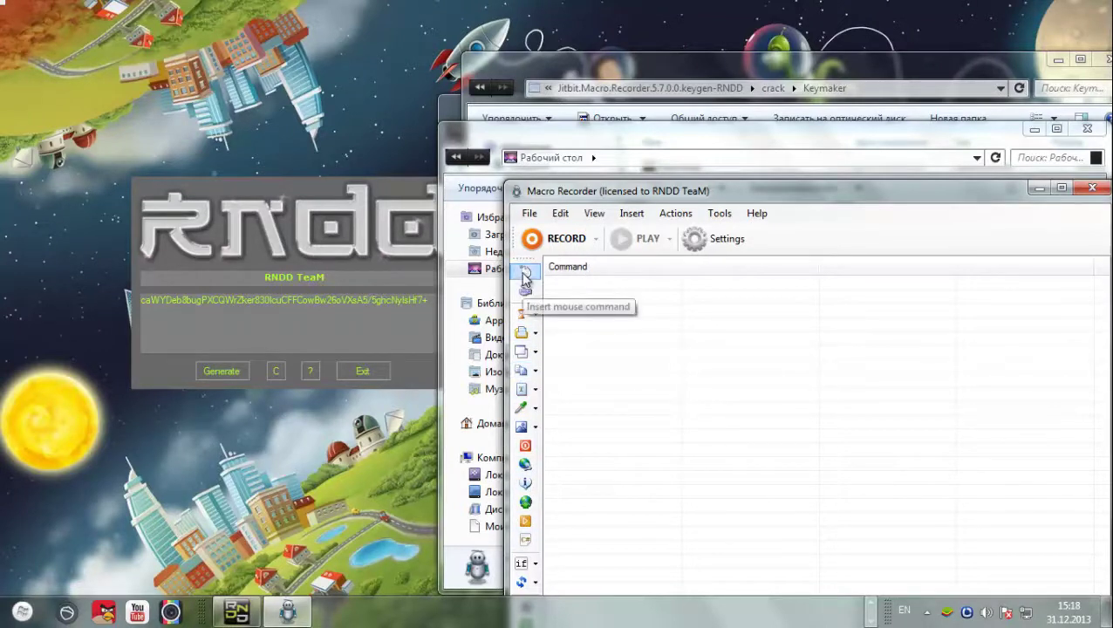
drag(591, 191, 443, 51)
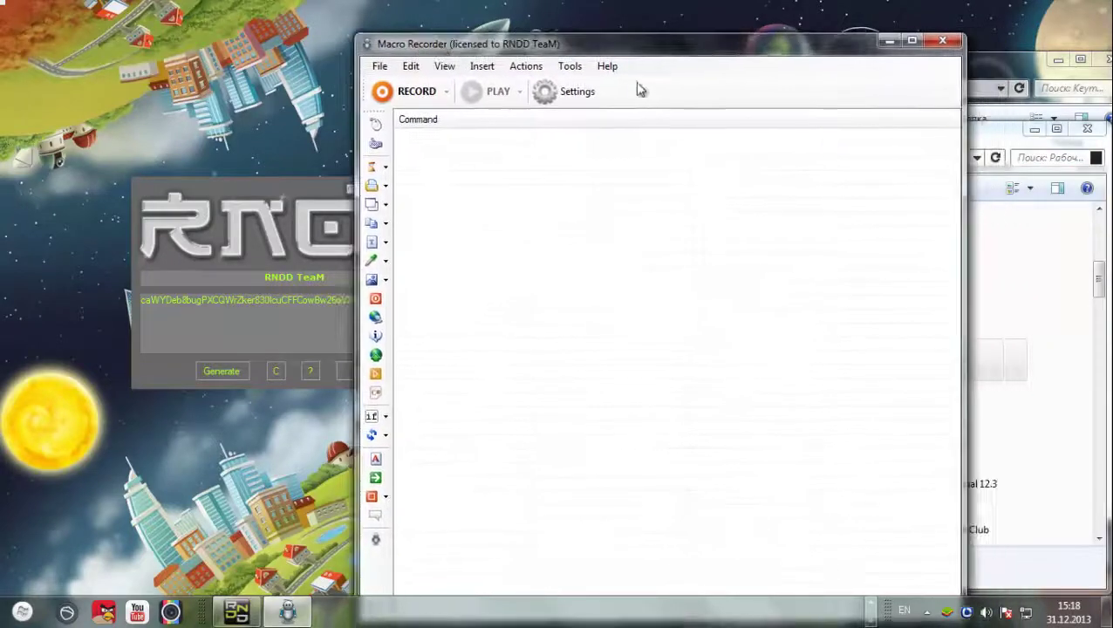
click(944, 43)
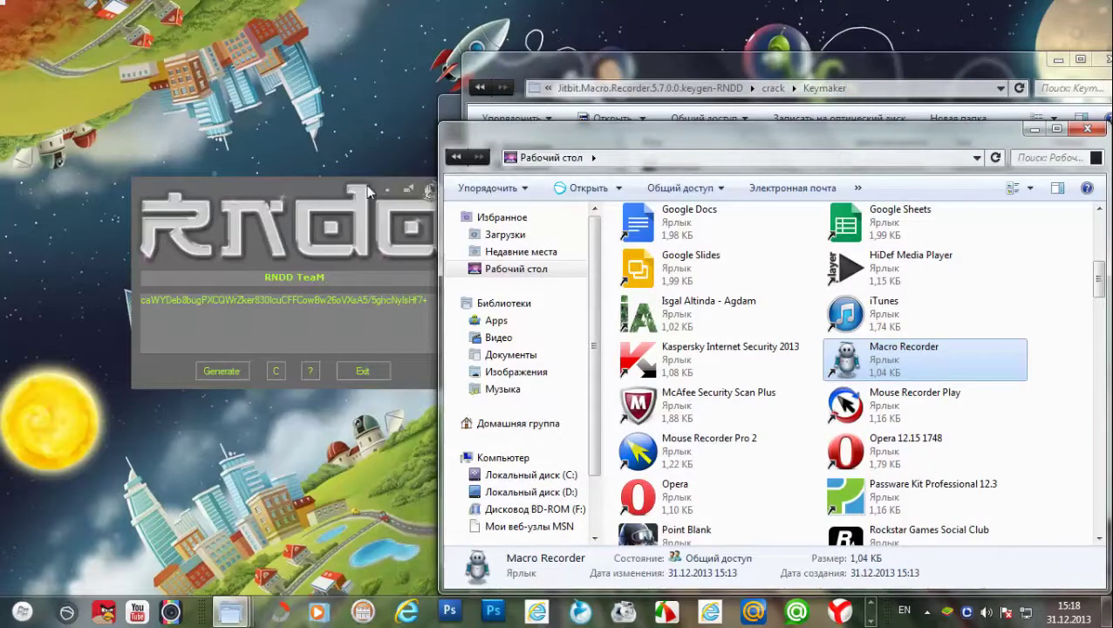
Close the Keymaker, desktop and MacroRecorder folder windows, and exit the key generator.
drag(368, 192, 307, 151)
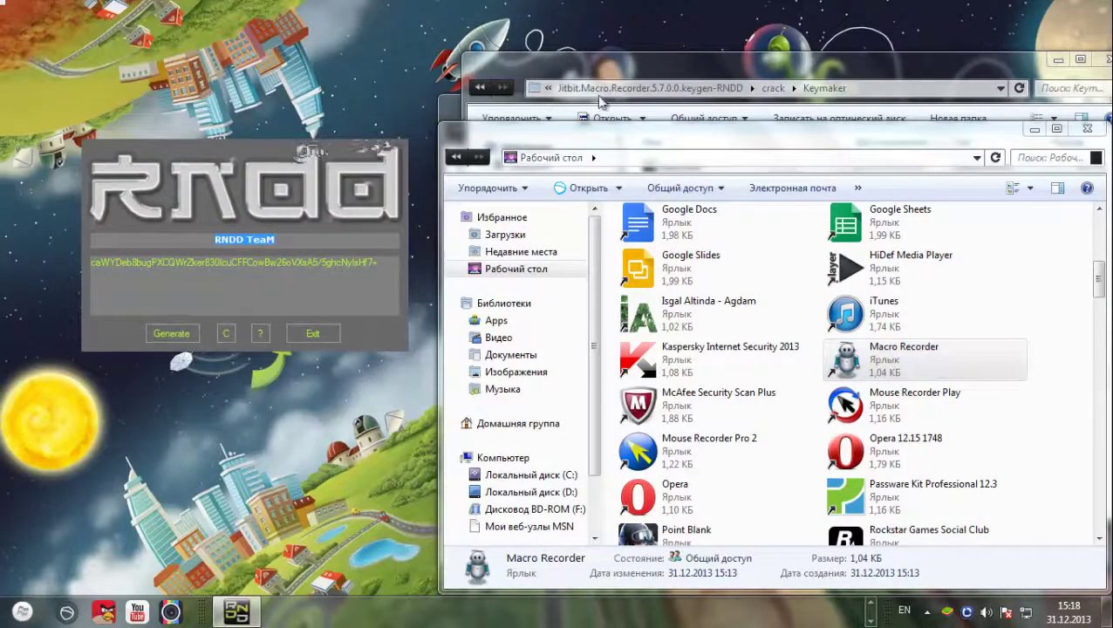
drag(654, 72, 461, 50)
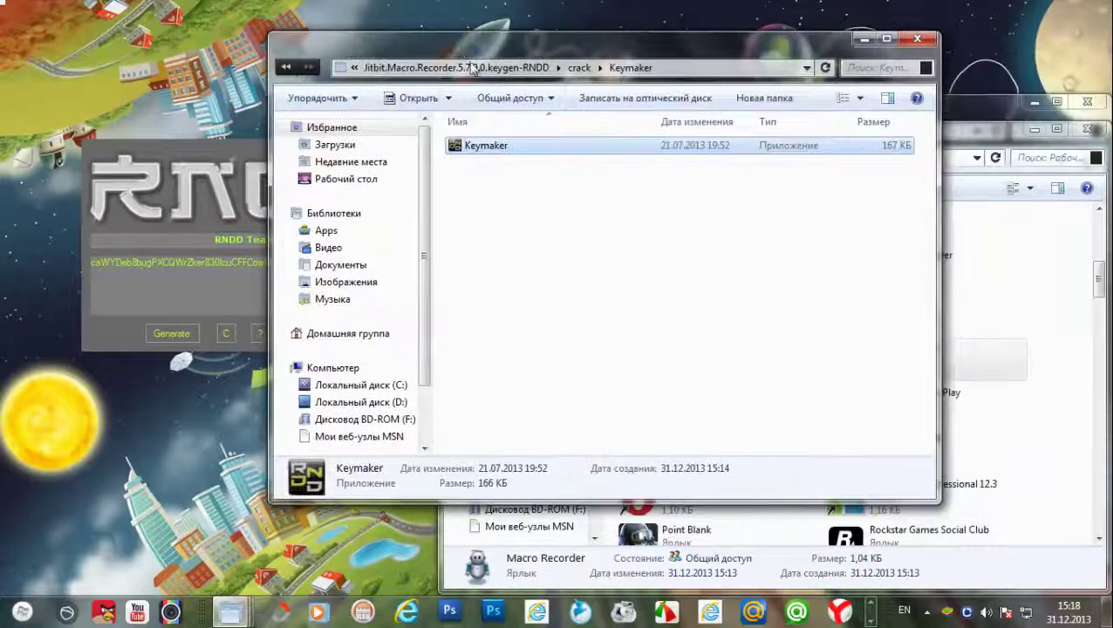
click(703, 281)
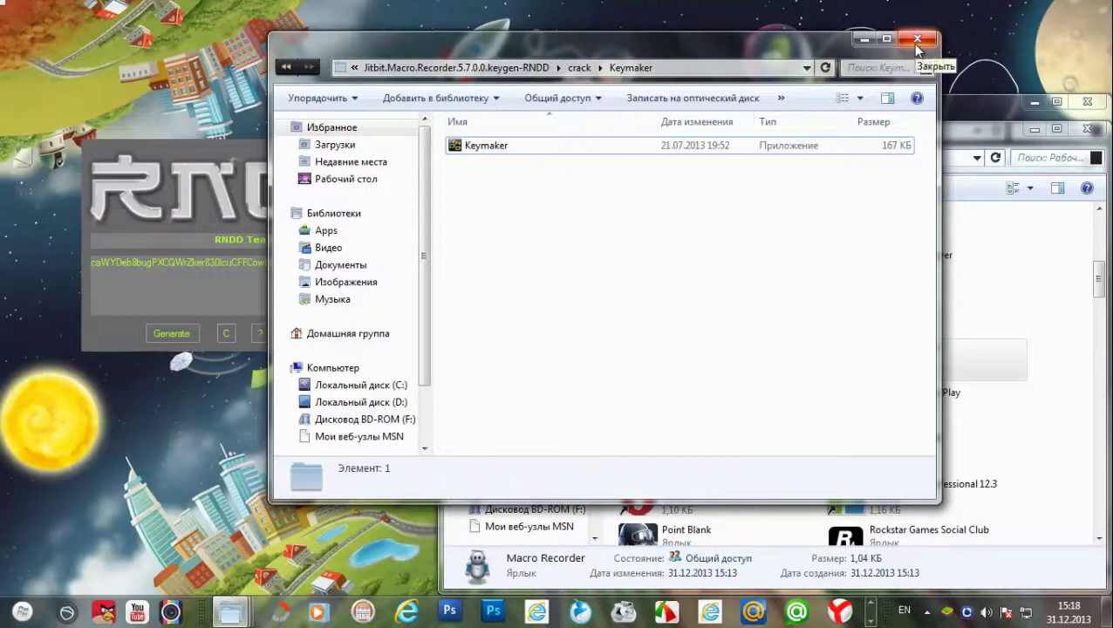
click(916, 44)
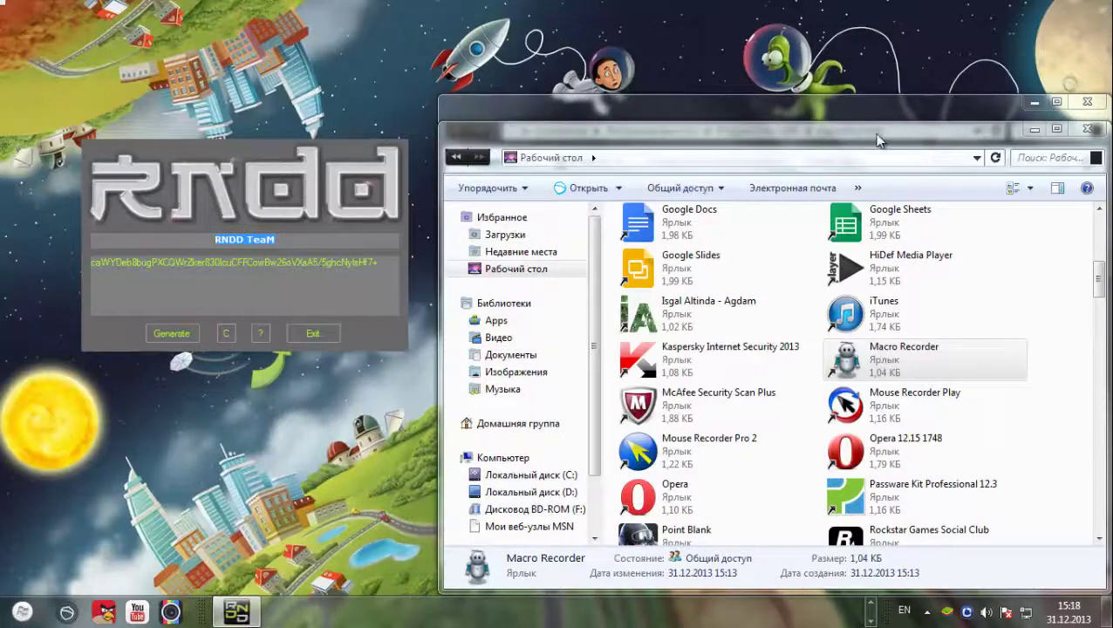
drag(878, 139, 748, 121)
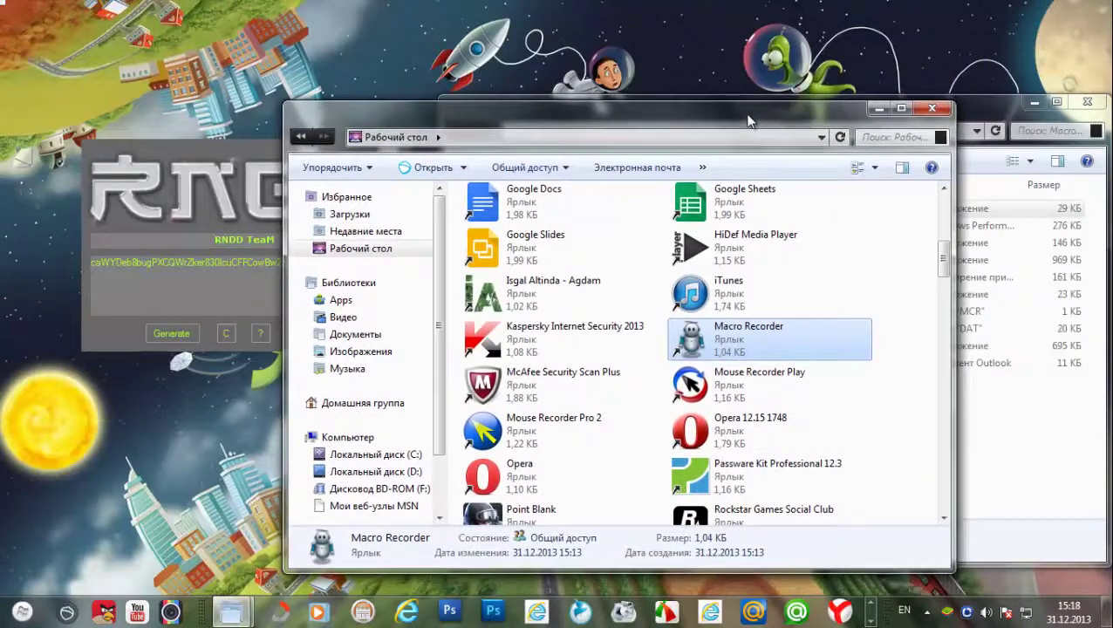
click(944, 112)
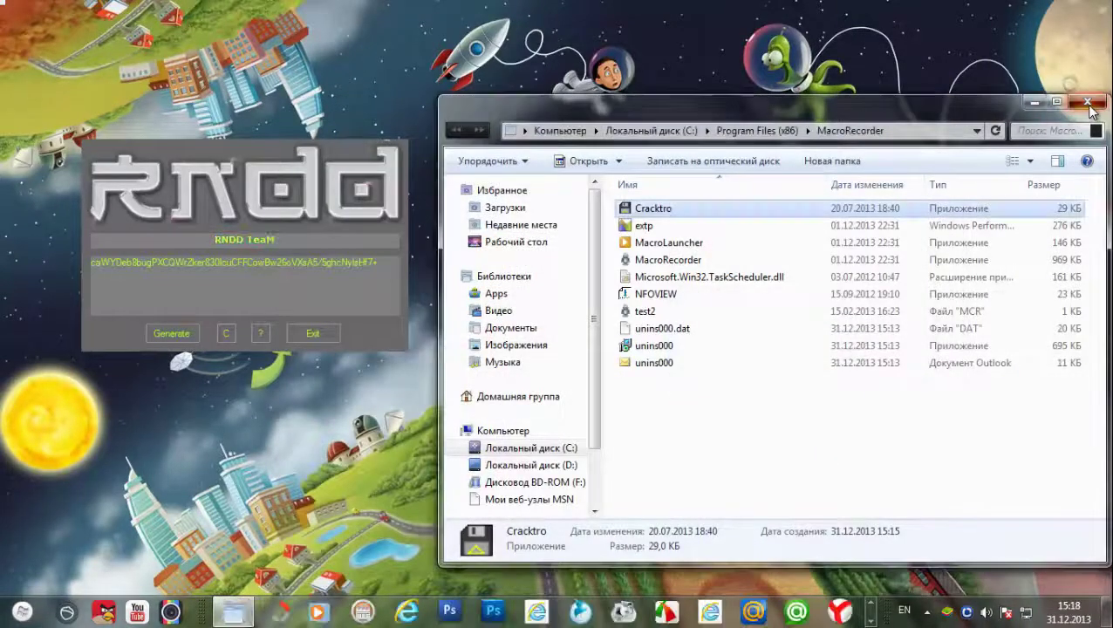
click(1087, 103)
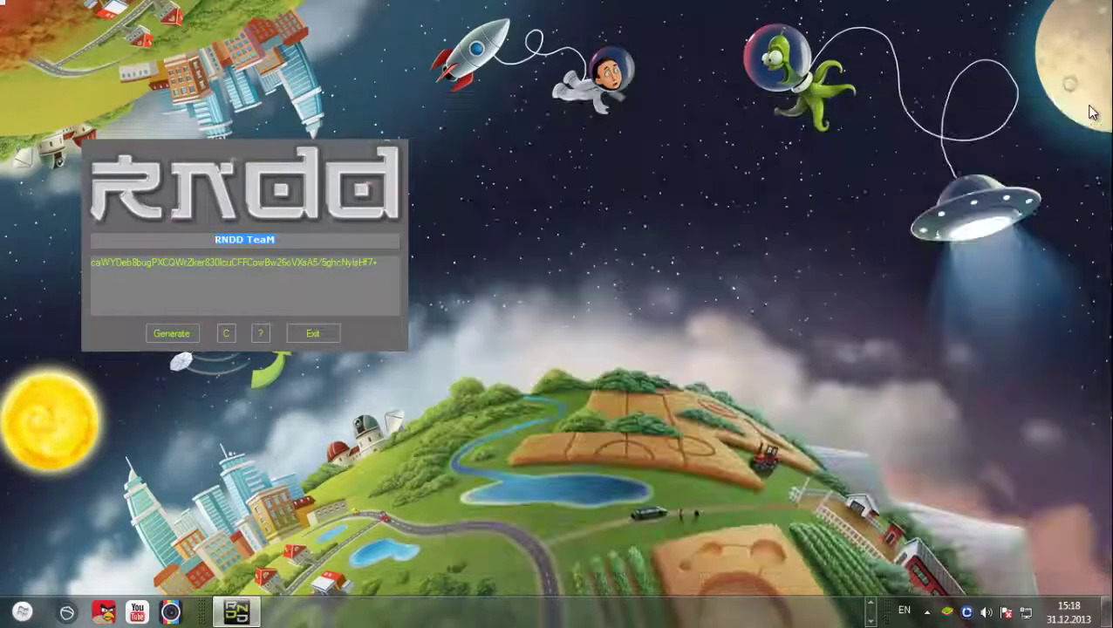
click(313, 333)
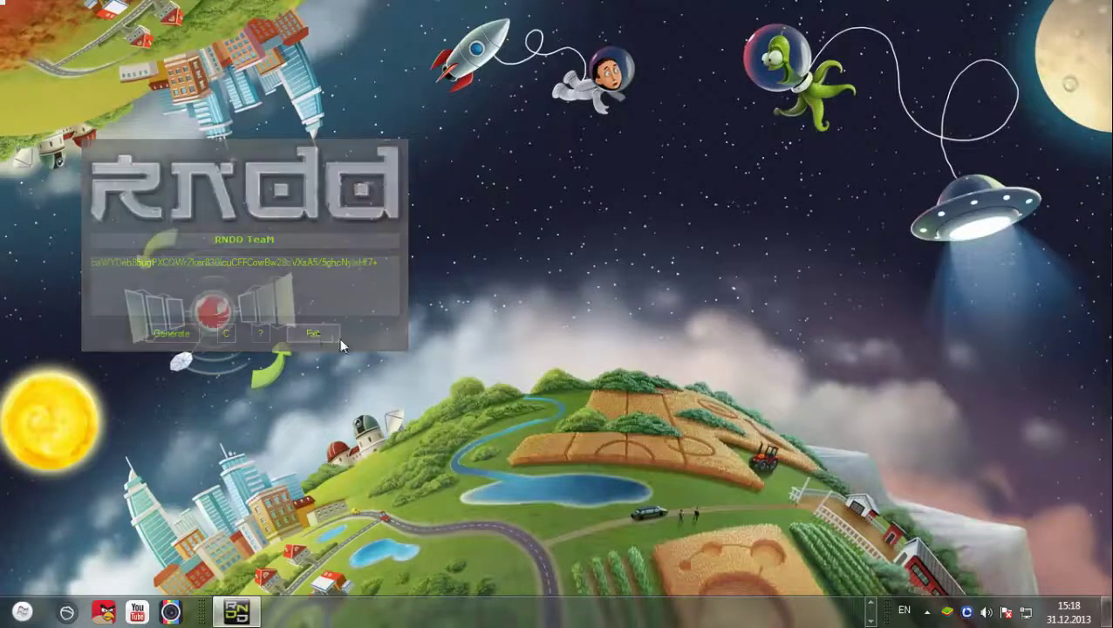
right_click(636, 166)
click(708, 209)
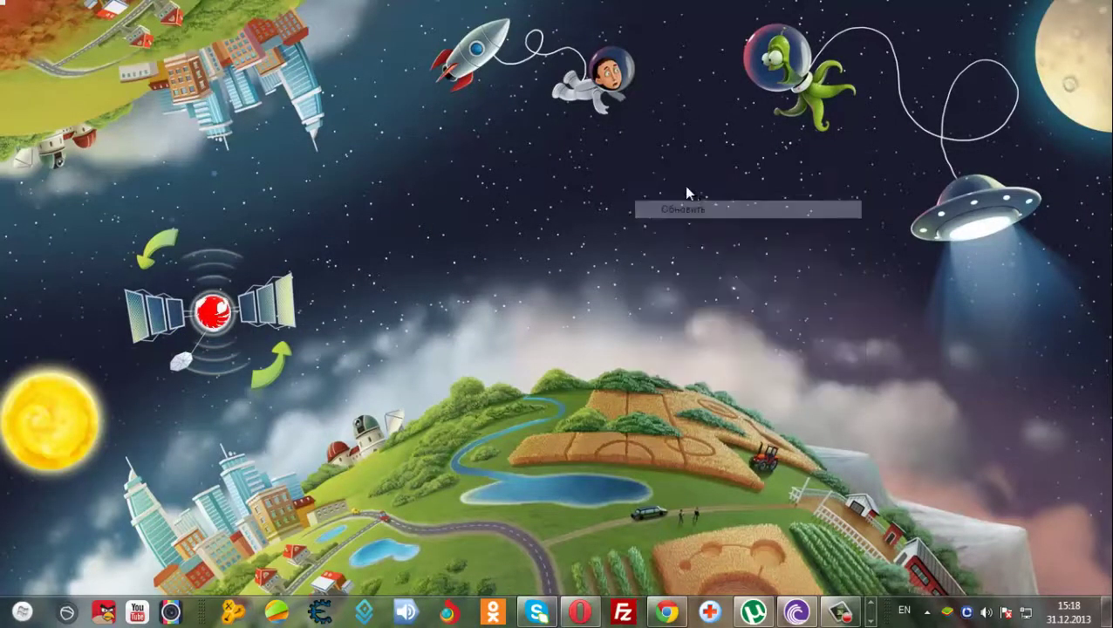
right_click(656, 146)
click(715, 193)
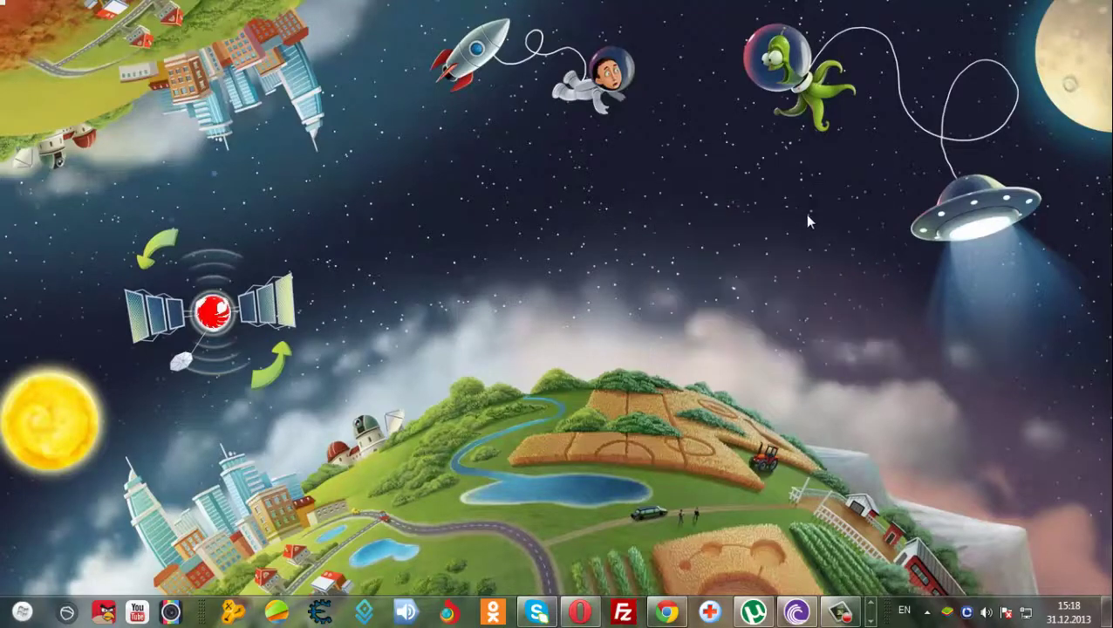